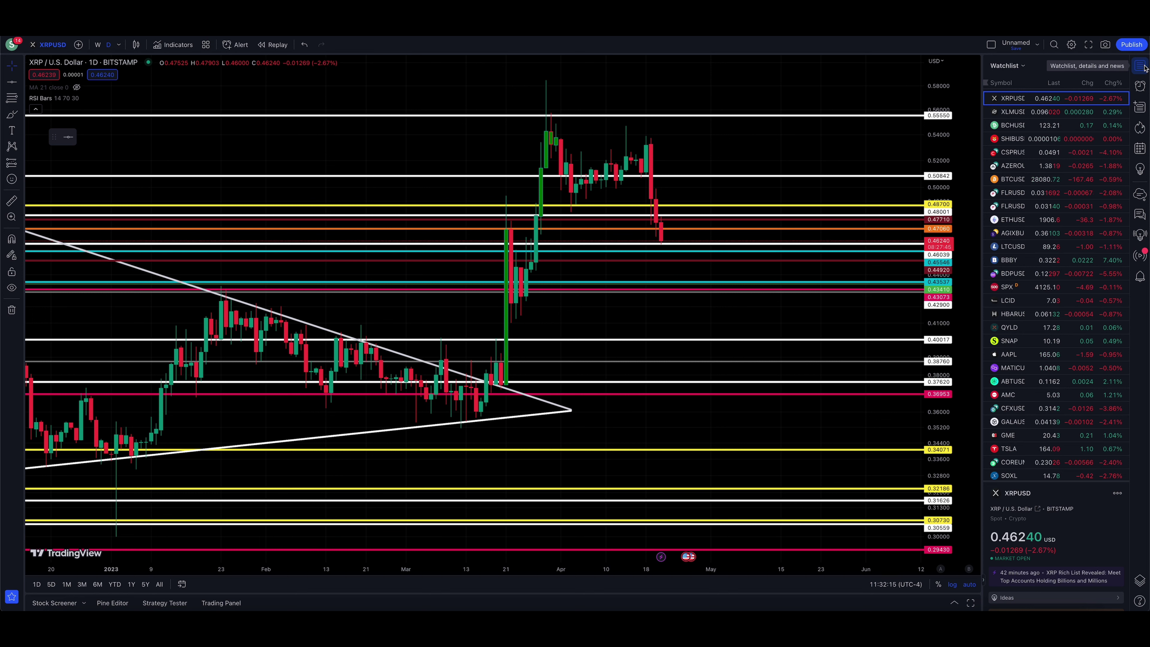
- Open the daily BTCUSD chart from the watchlist, with empty space after the latest candles
left_click(1014, 179)
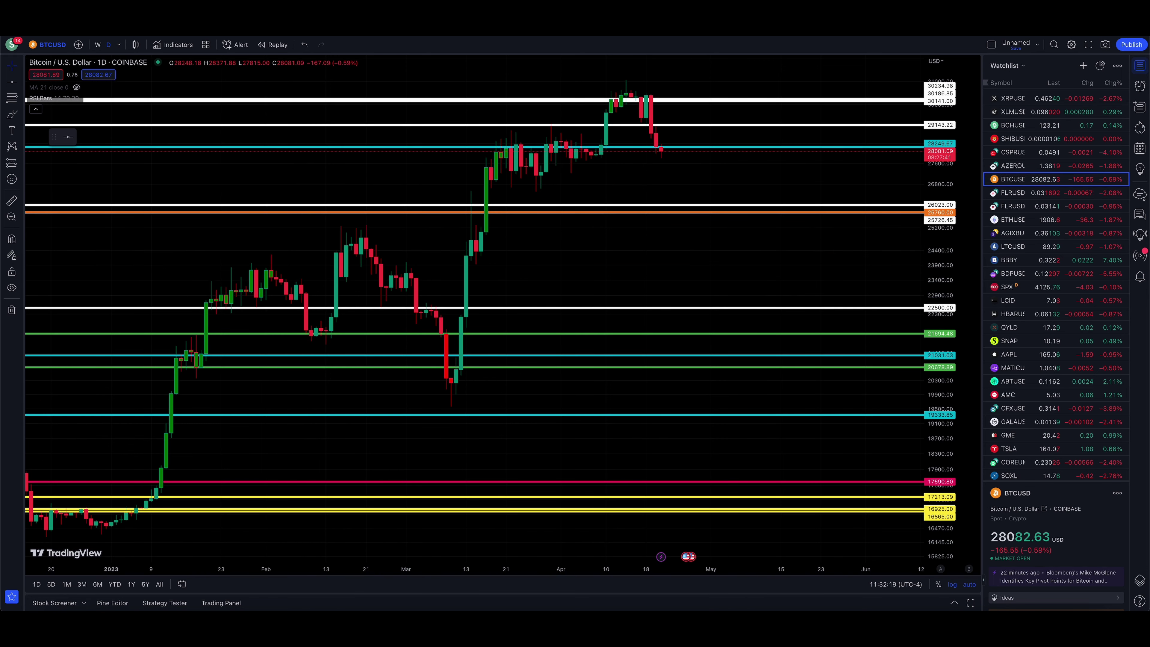
left_click_drag(705, 249, 667, 255)
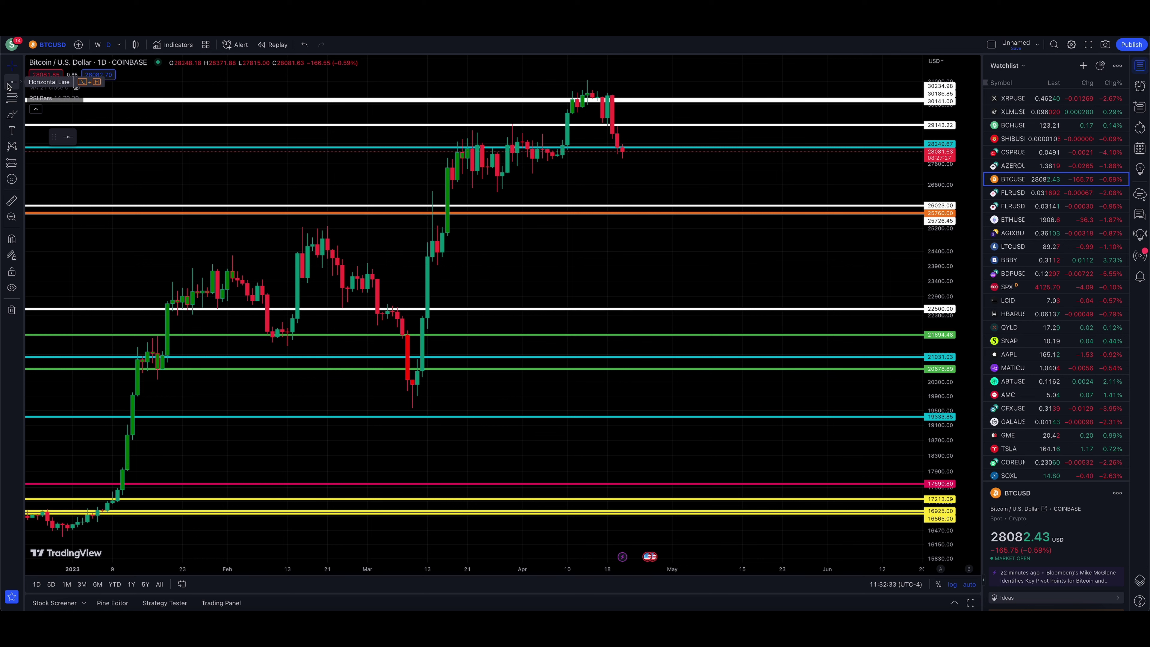
- Point a temporary Arrow drawing from early May at the mid-April Bitcoin highs, around 30,400
left_click(21, 83)
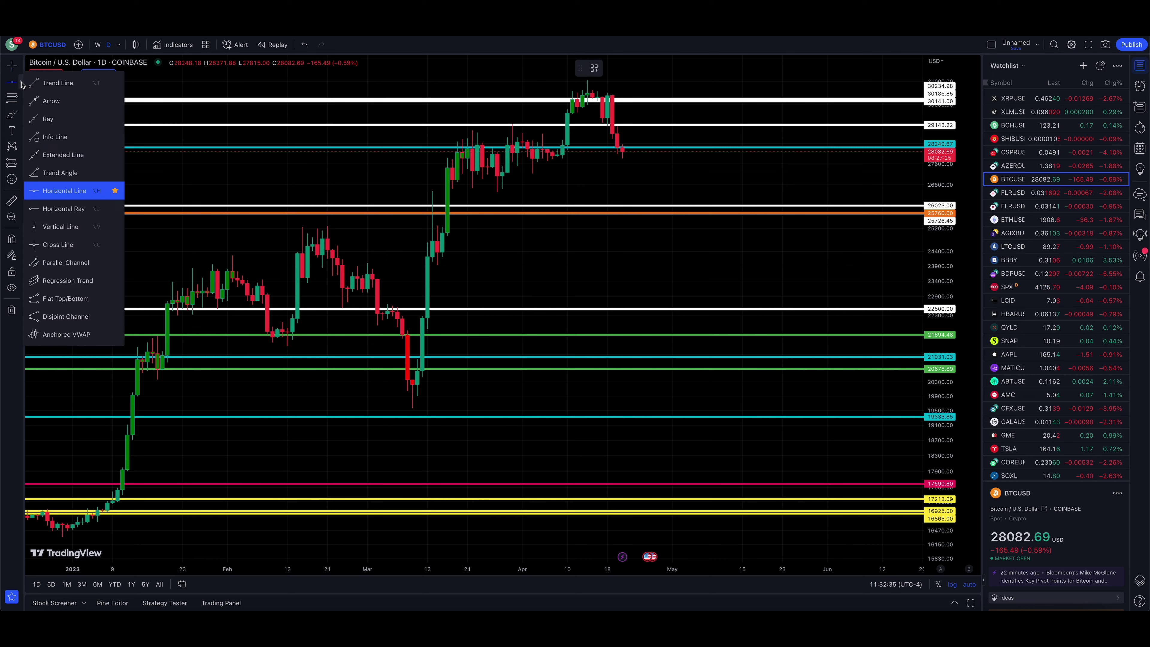
left_click(64, 104)
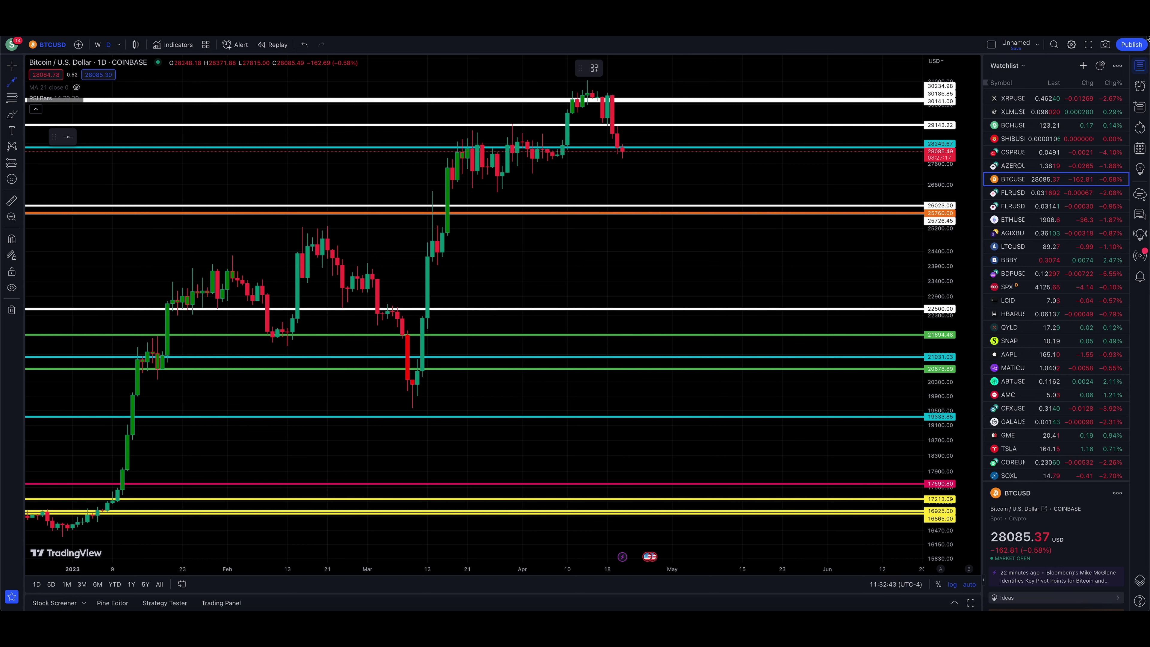
mouse_move(692, 75)
left_mouse_down()
mouse_move(629, 101)
mouse_move(557, 96)
mouse_move(588, 107)
mouse_move(624, 97)
mouse_move(576, 94)
mouse_move(612, 96)
left_mouse_up()
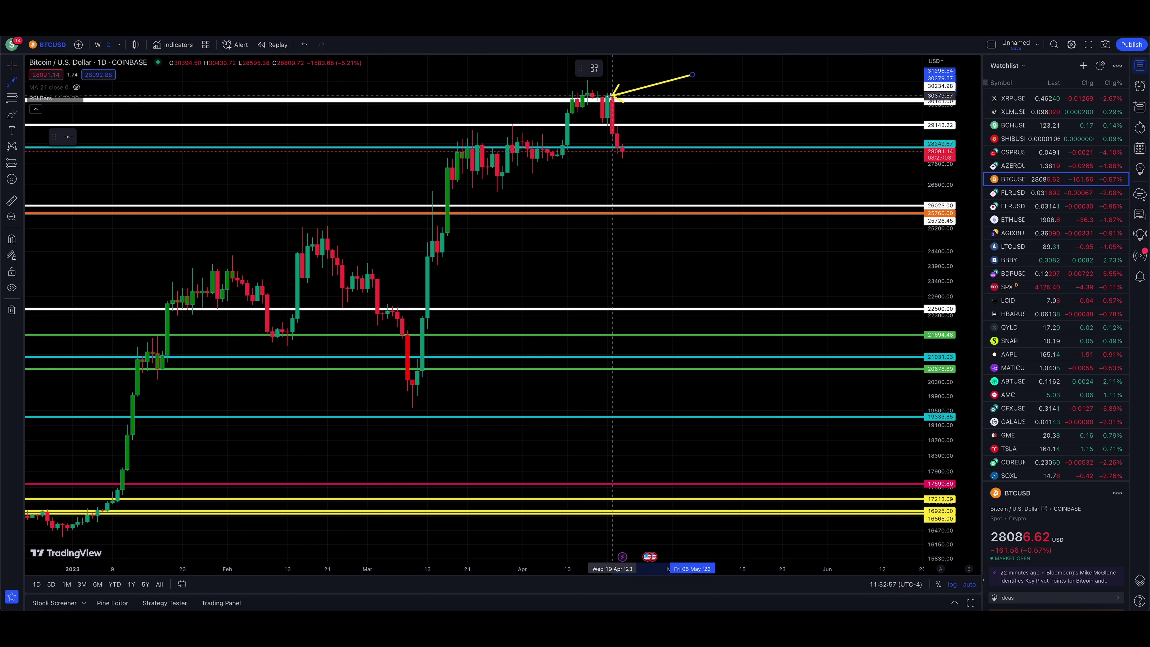
left_click_drag(612, 97, 585, 89)
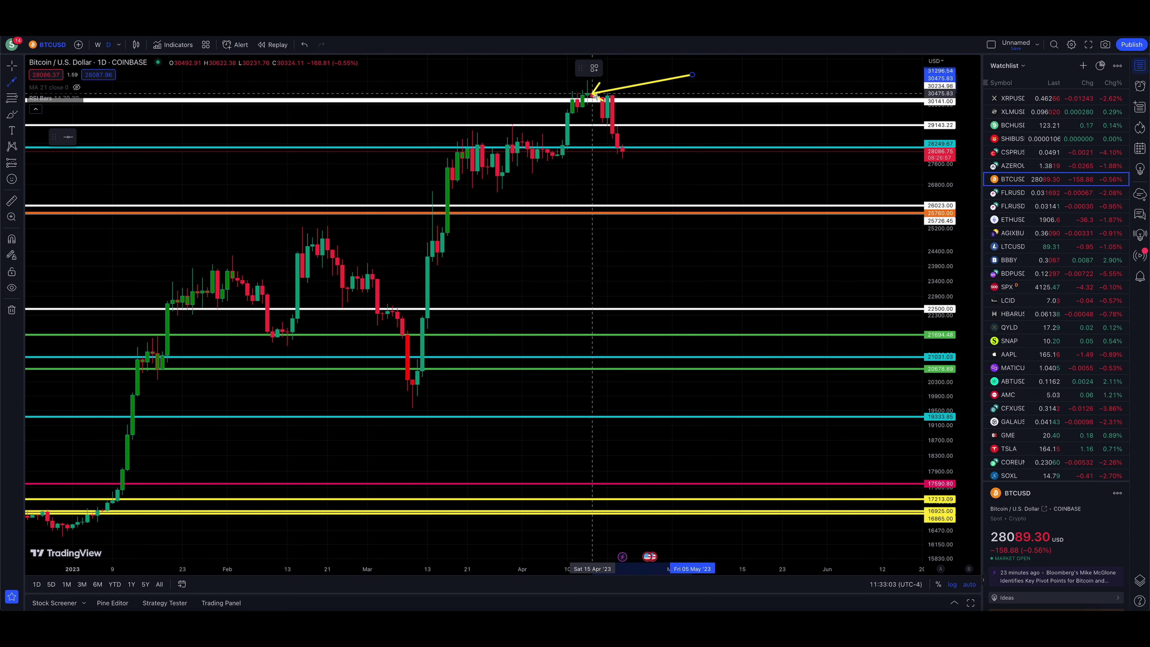
key("Escape")
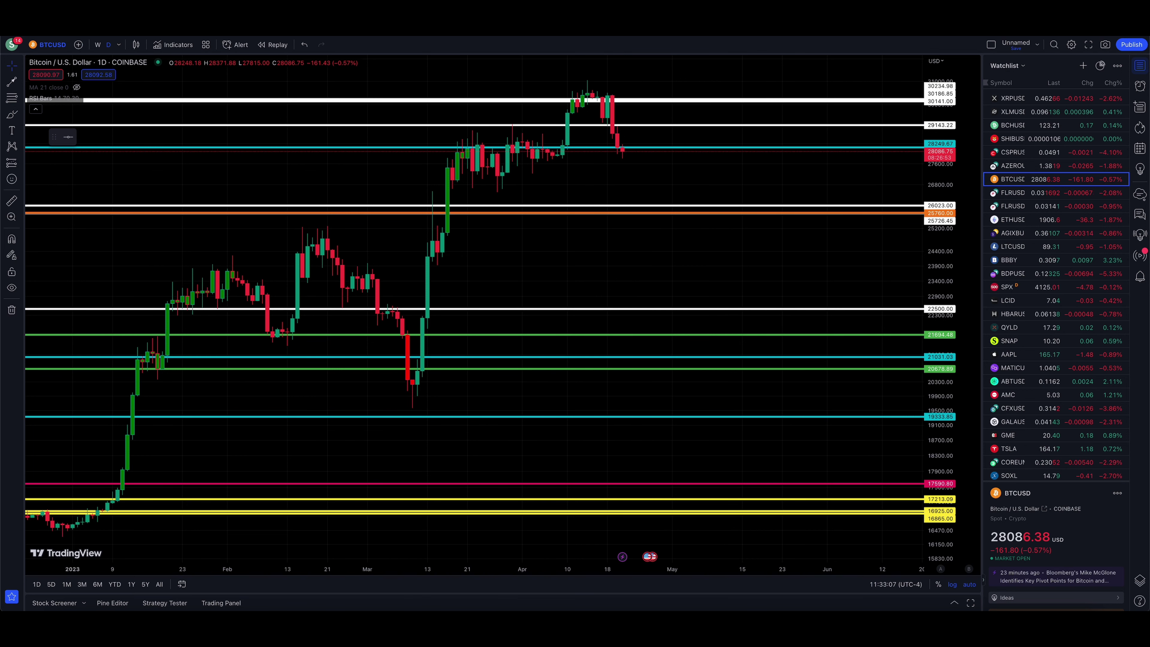
- Point temporary arrows at the latest Bitcoin candle near 28,290 and upward from about 28,300
left_click_drag(641, 401, 675, 400)
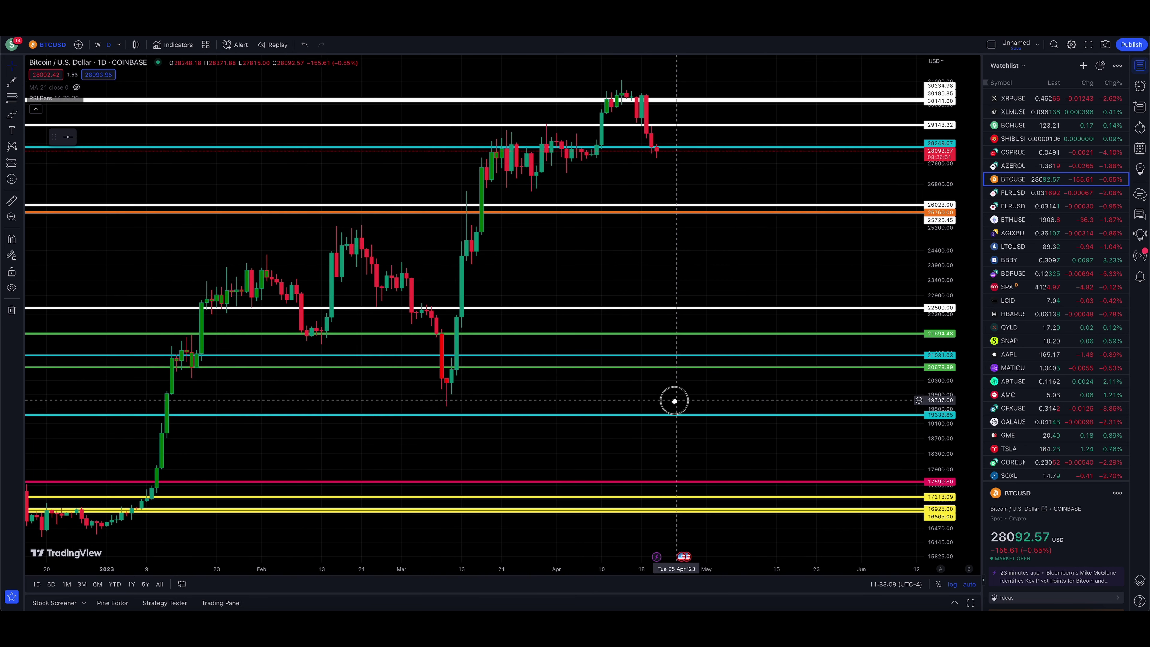
left_click(15, 83)
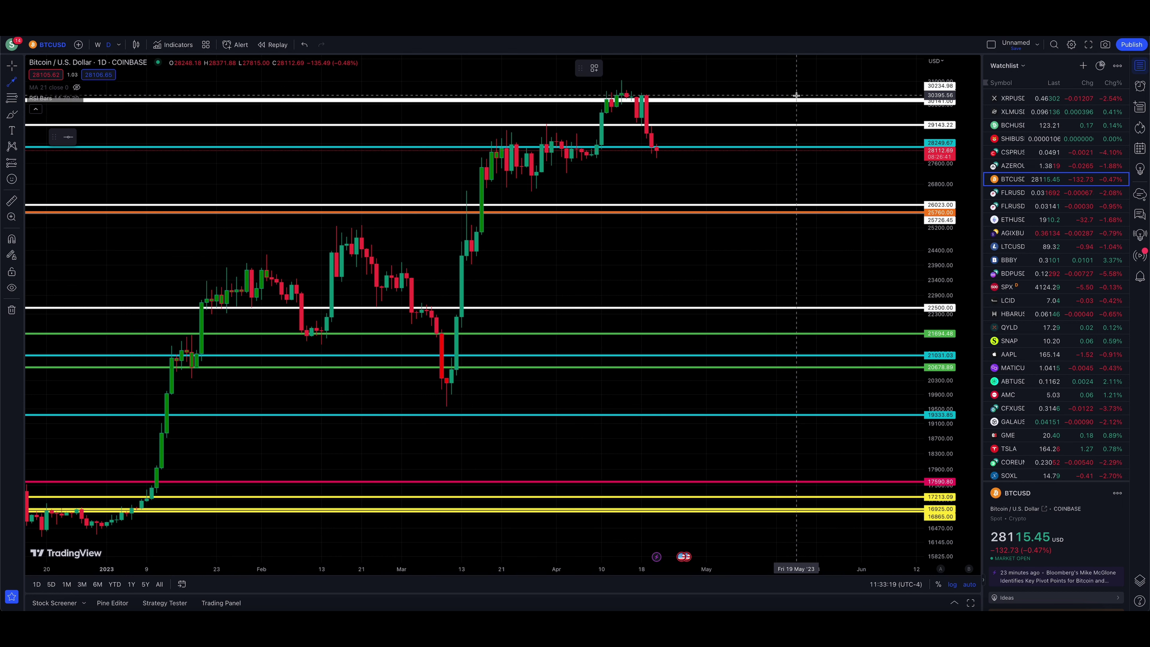
left_click(726, 170)
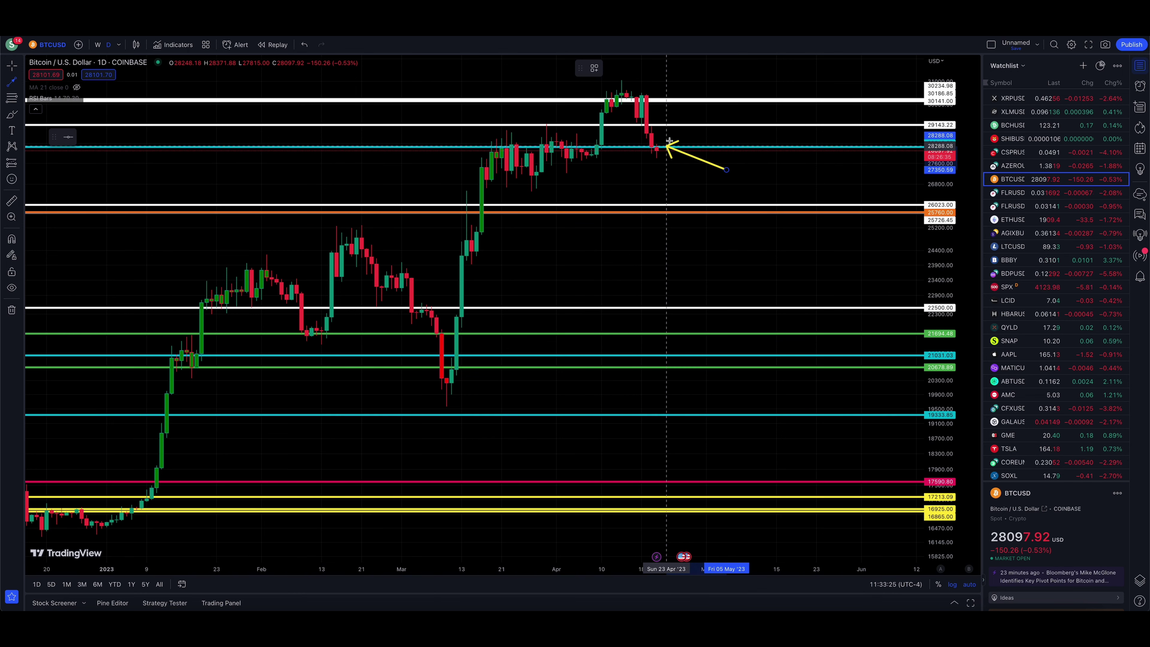
key("Escape")
left_click(11, 81)
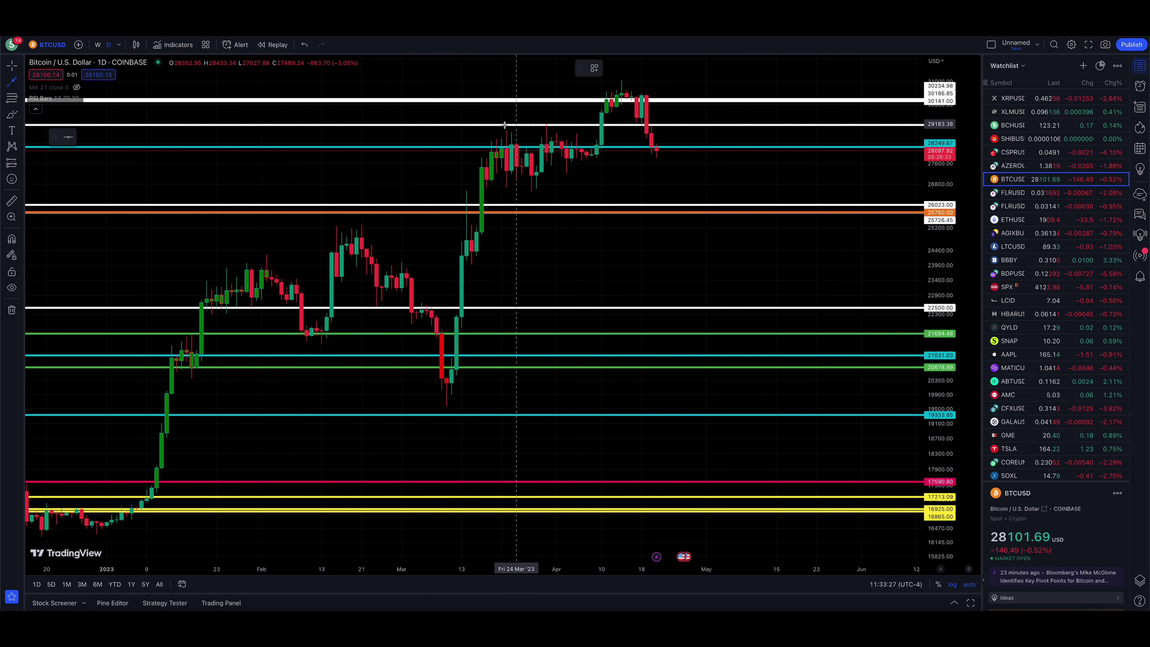
left_click(666, 145)
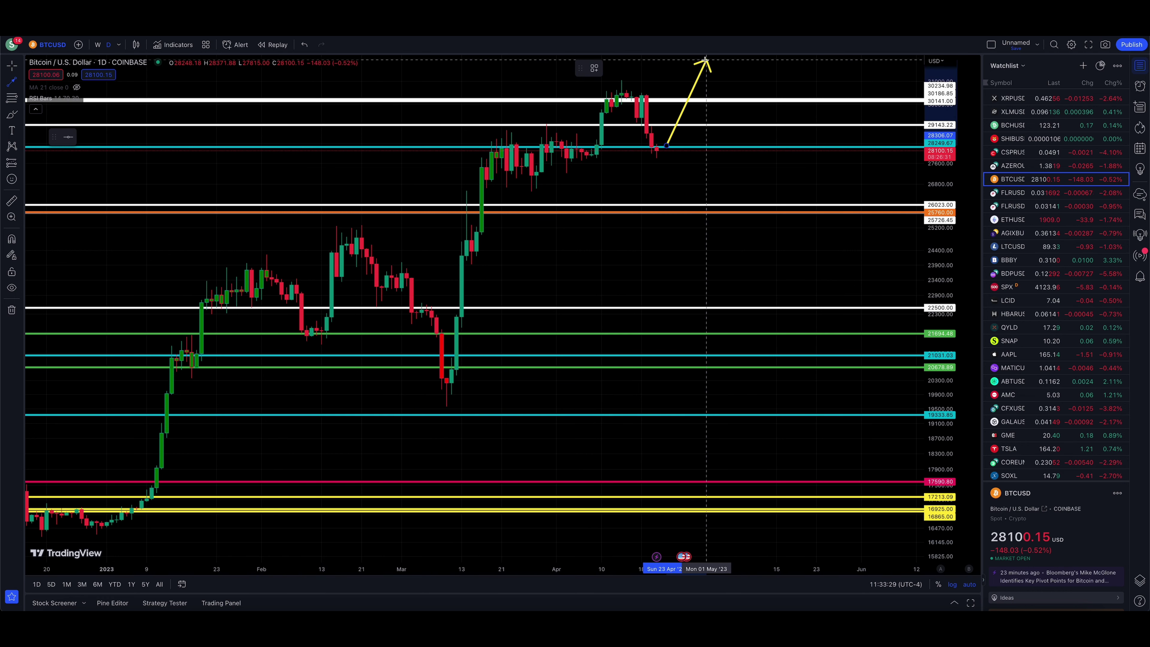
key("Escape")
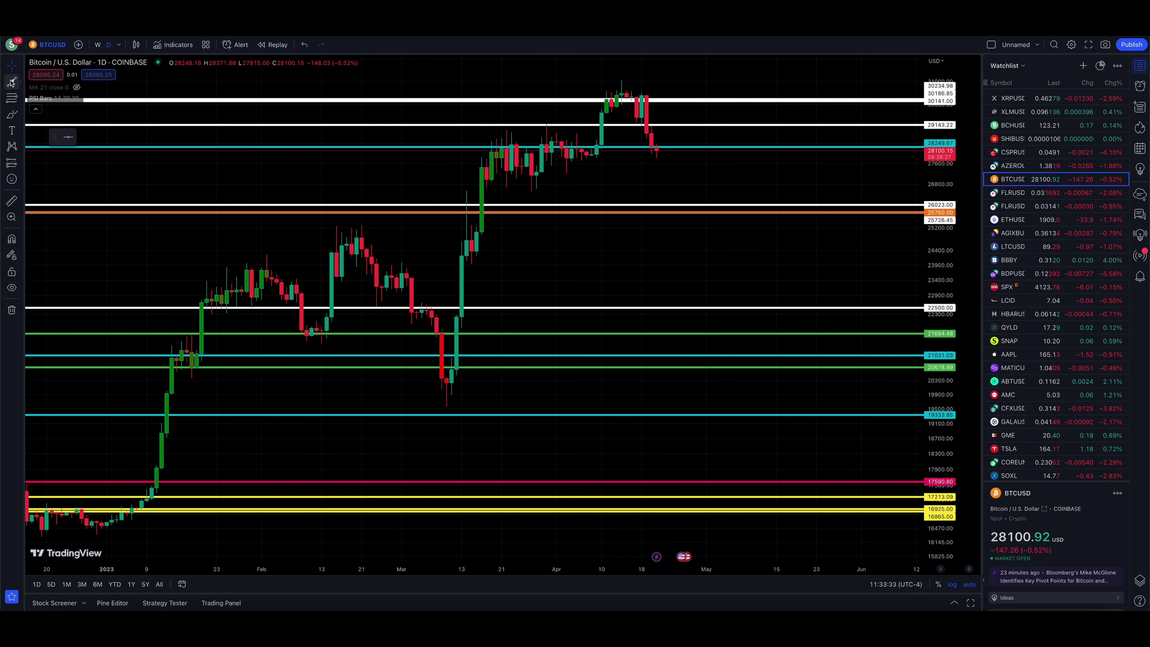
- Circle the March Bitcoin low freehand with the Brush, between the 21,694 and 19,333 levels
left_click(10, 116)
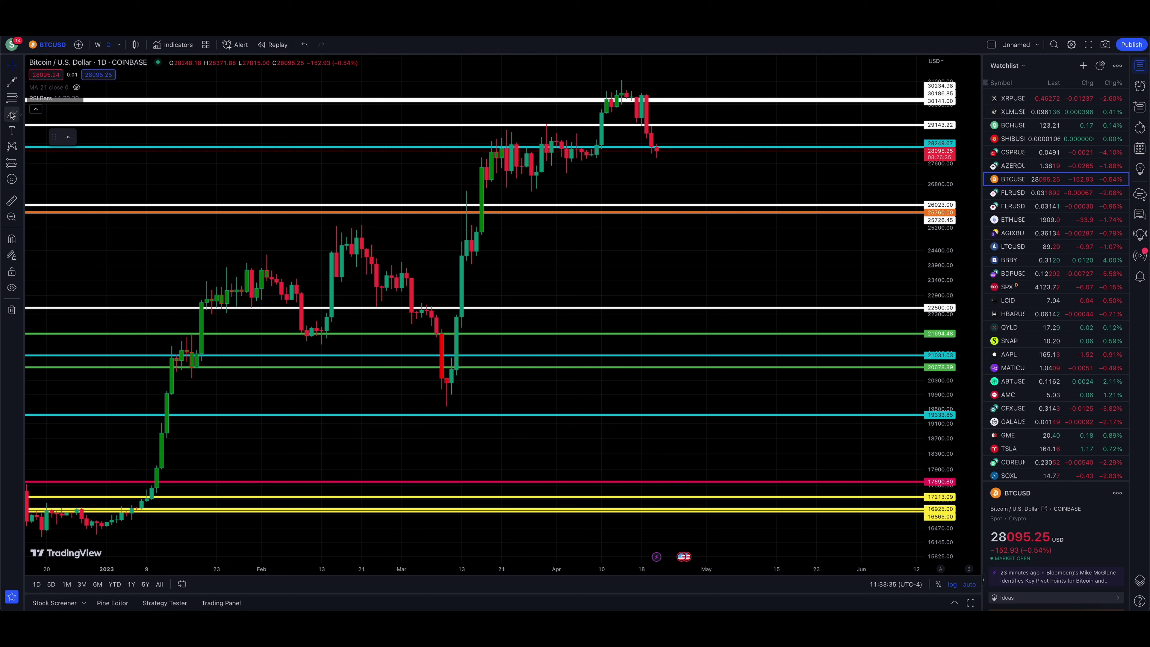
mouse_move(478, 324)
left_mouse_down()
mouse_move(416, 329)
mouse_move(410, 403)
mouse_move(495, 410)
mouse_move(486, 326)
left_mouse_up()
- Point a temporary arrow from mid-February near 19,650 at the circled March 9 drop around 21,425
left_click(10, 81)
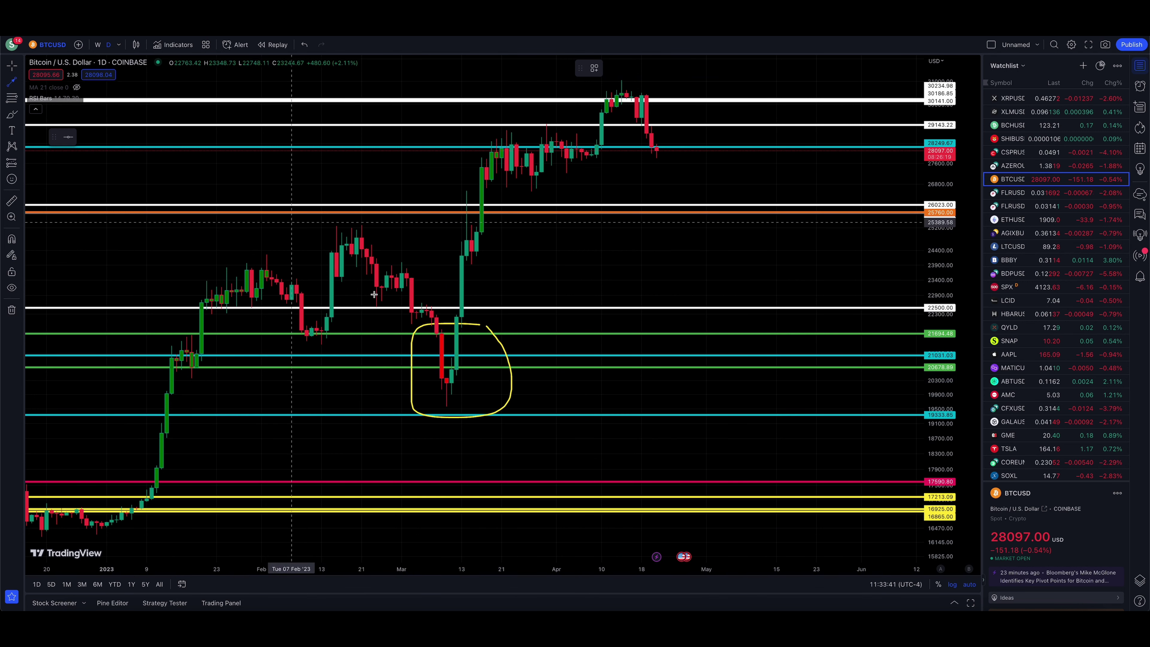
left_click_drag(337, 403, 440, 342)
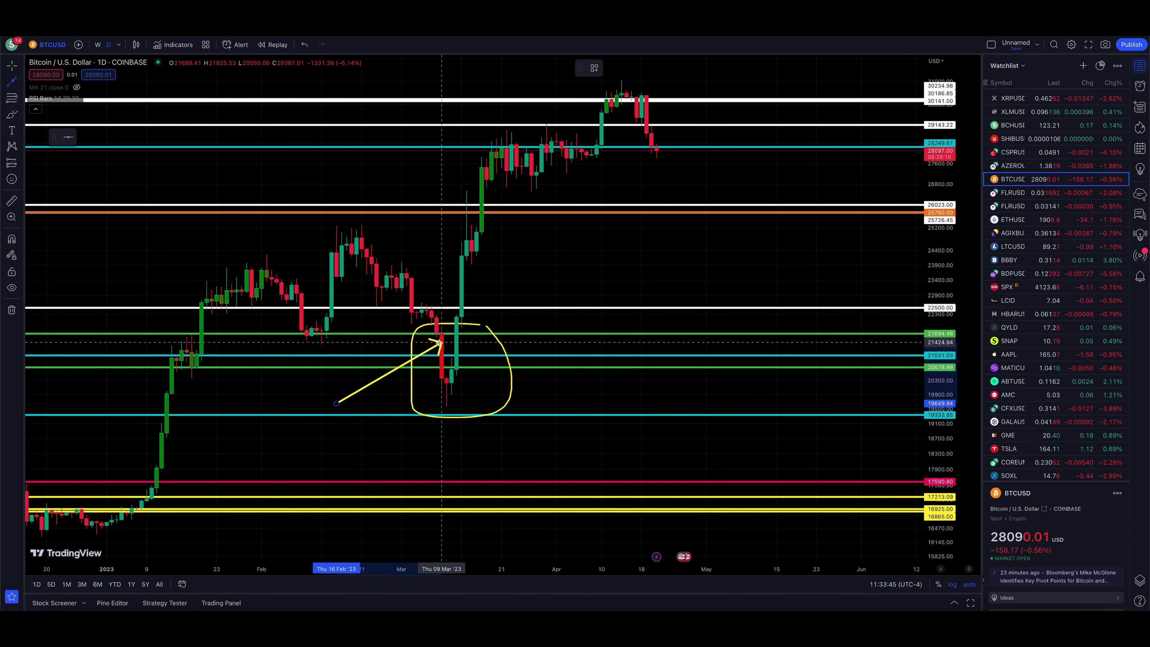
left_click_drag(440, 342, 438, 337)
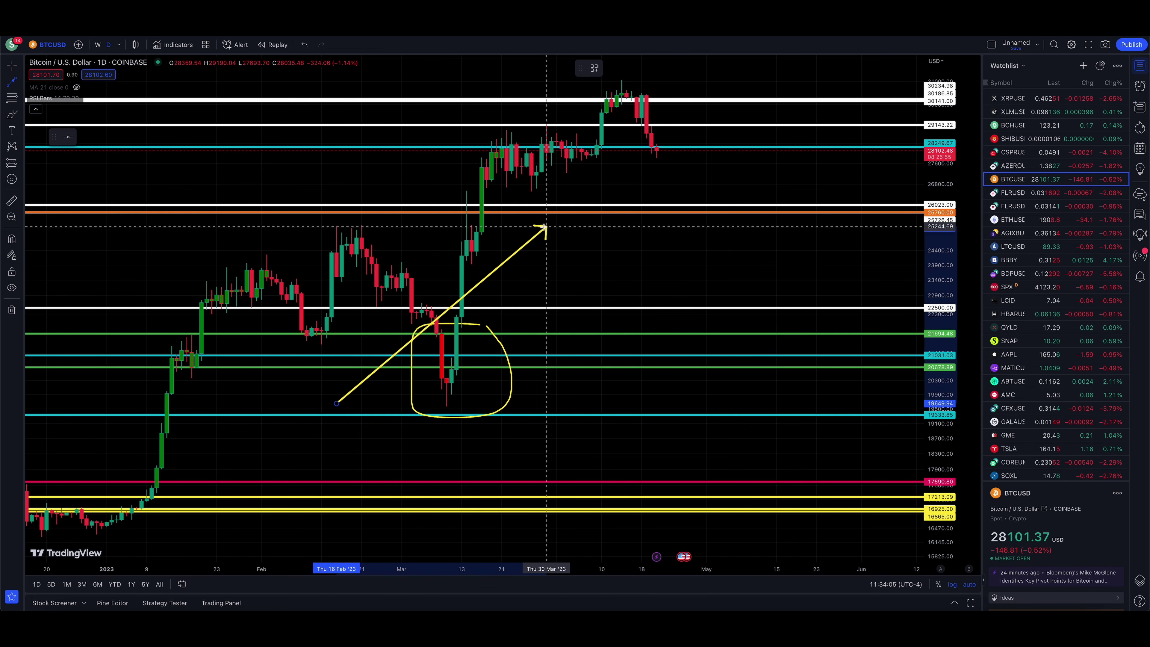
key("Escape")
- Point a temporary arrow from about 24,190 toward the latest Bitcoin price and the orange 25,760 level
key("alt+t")
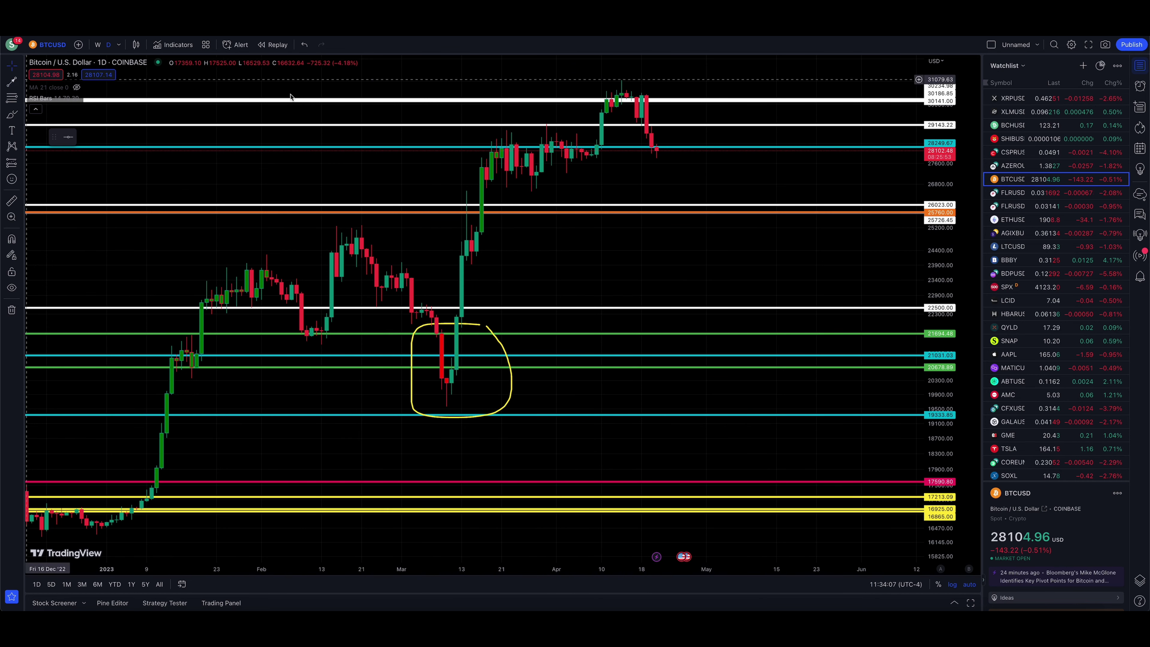
left_click(756, 256)
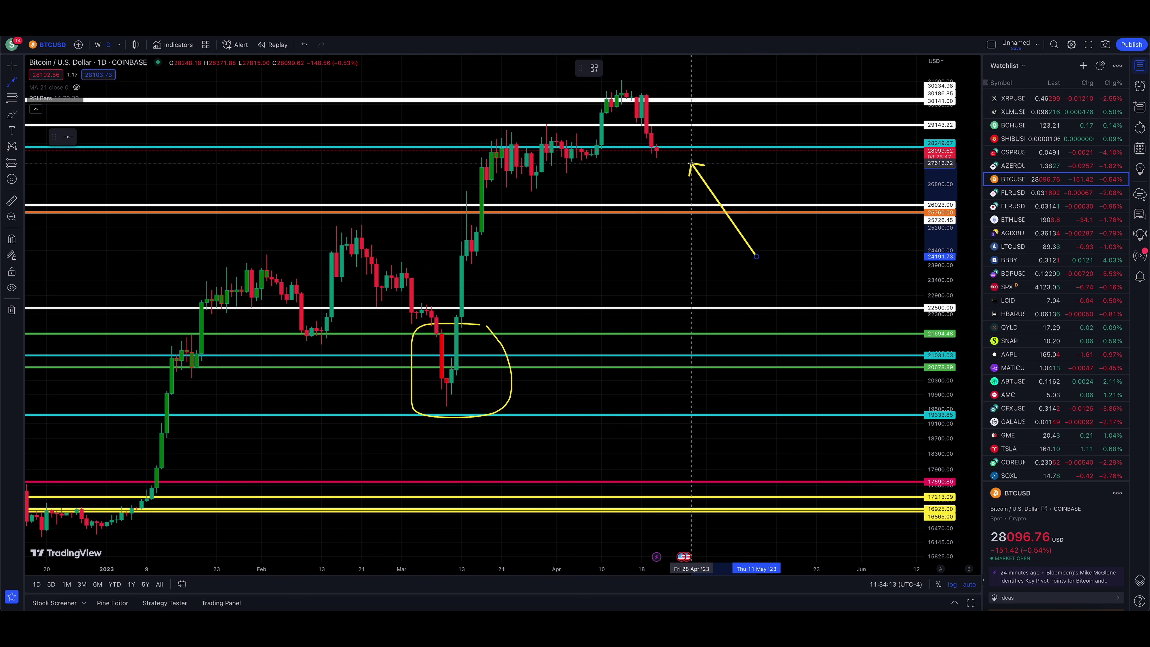
left_click_drag(661, 166, 673, 223)
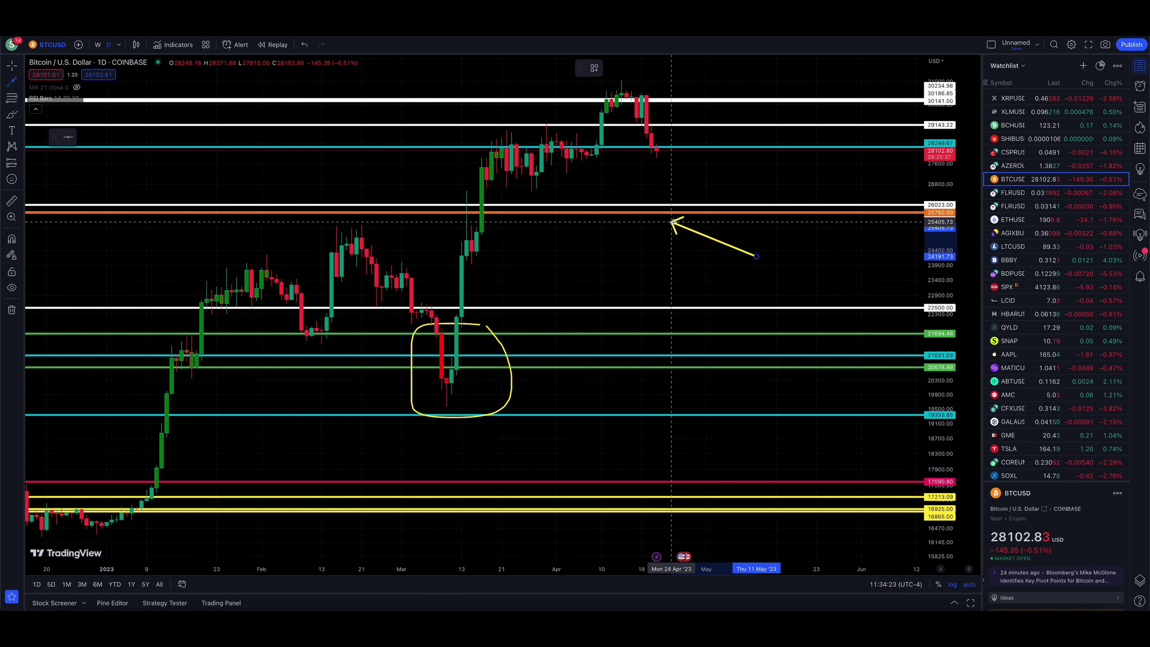
mouse_move(671, 222)
left_mouse_down()
mouse_move(662, 202)
mouse_move(666, 212)
left_mouse_up()
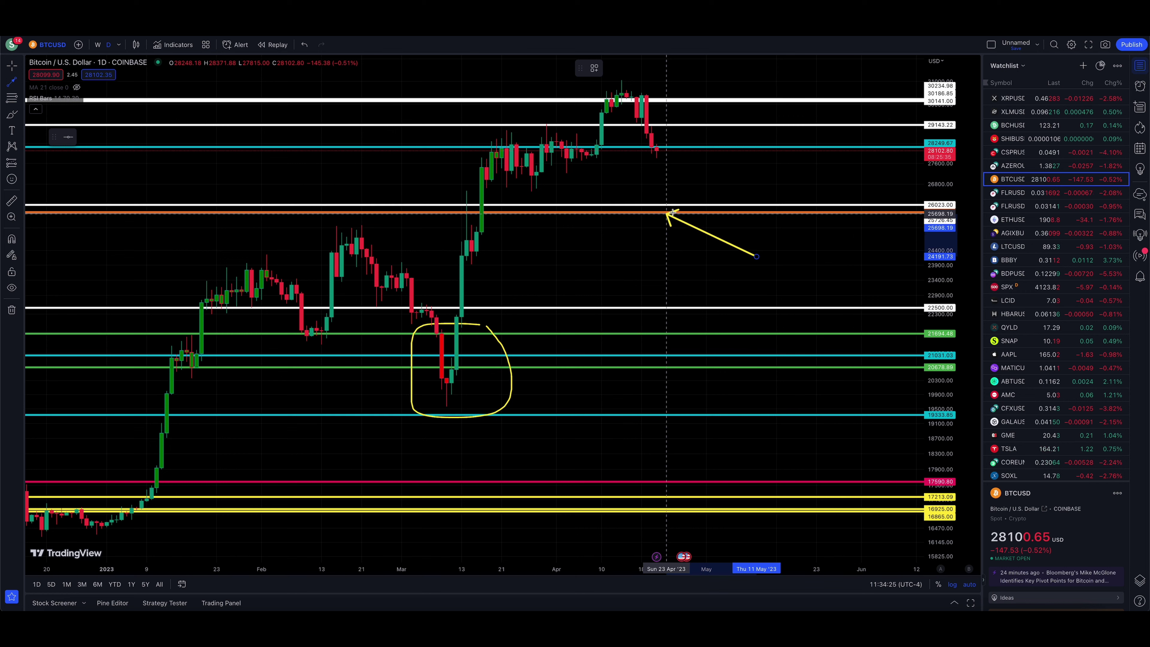
key("Escape")
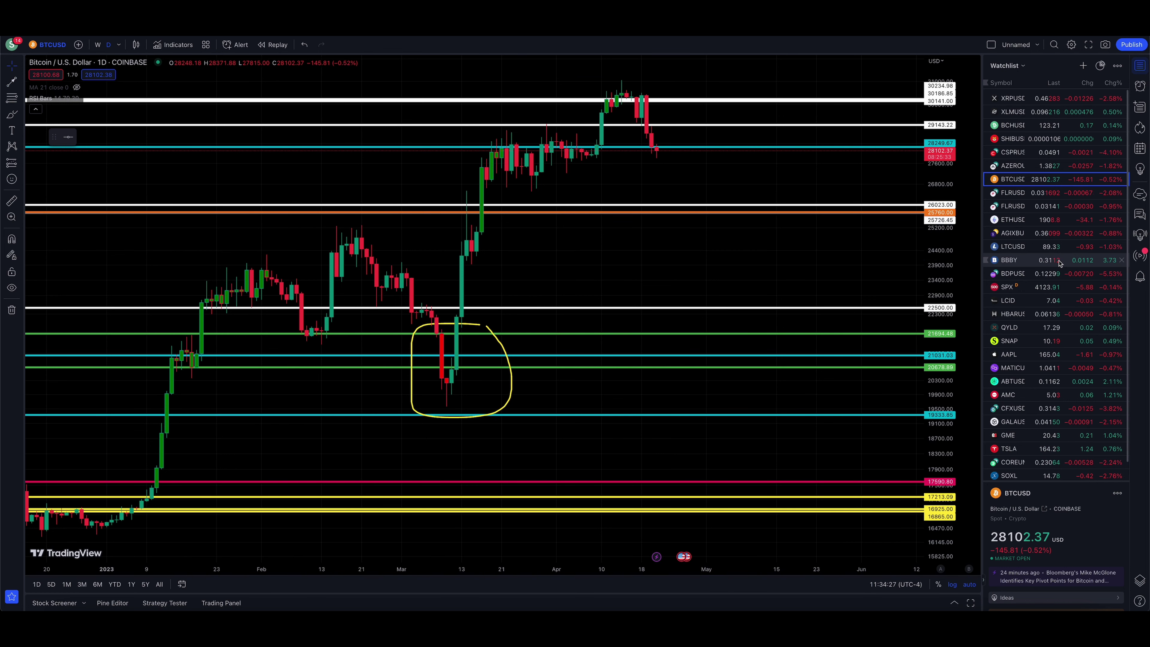
- Open the XRPUSD chart and point a temporary arrow at the late-March peak near the 0.5555 level
left_click(1018, 100)
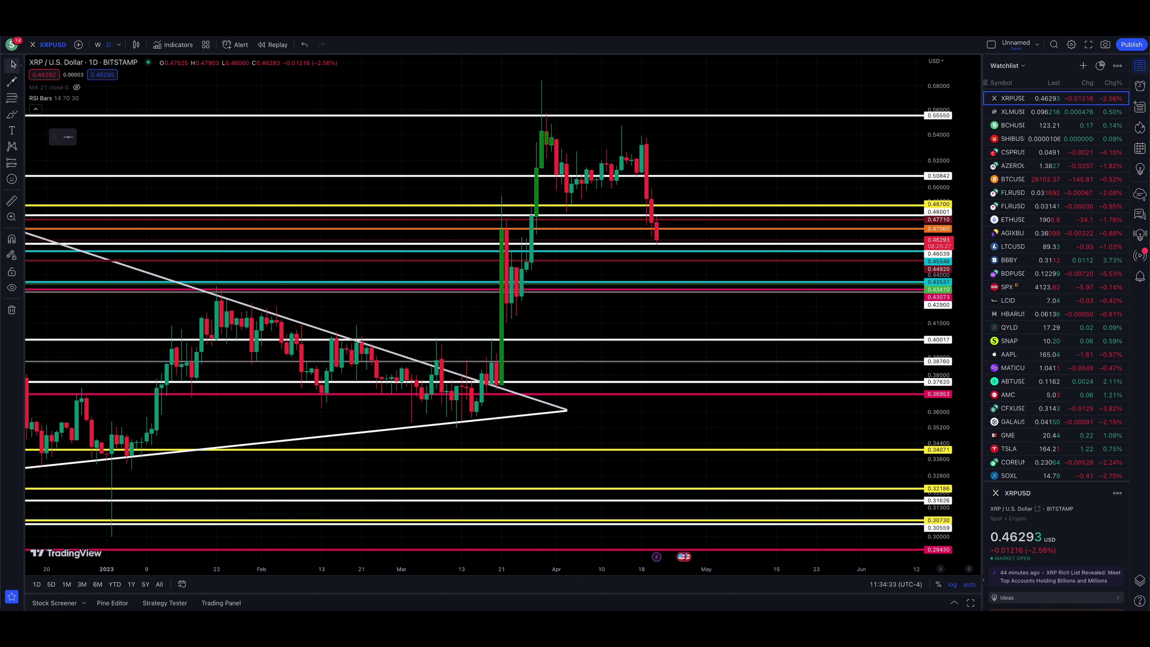
left_click(12, 83)
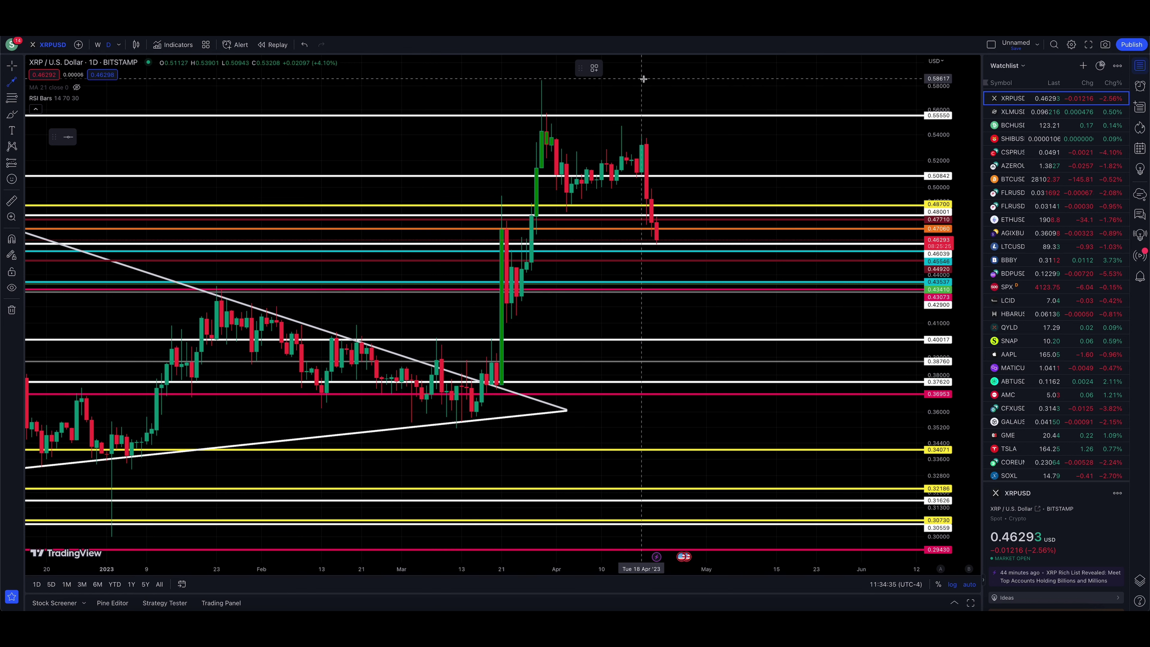
left_click(666, 89)
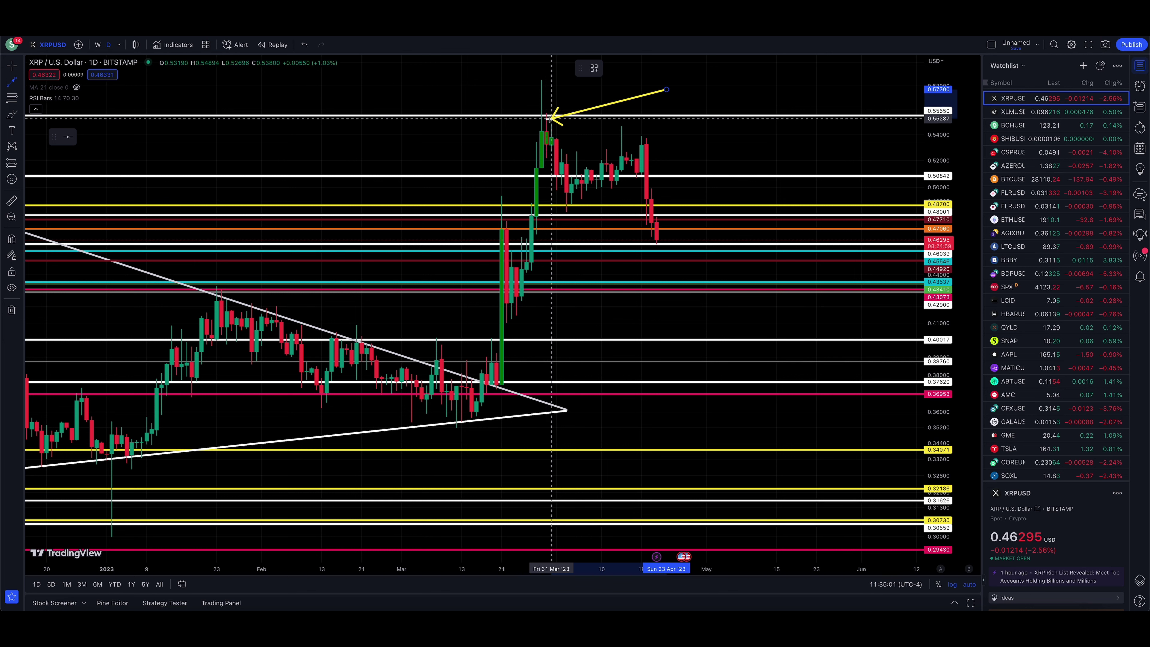
key("Escape")
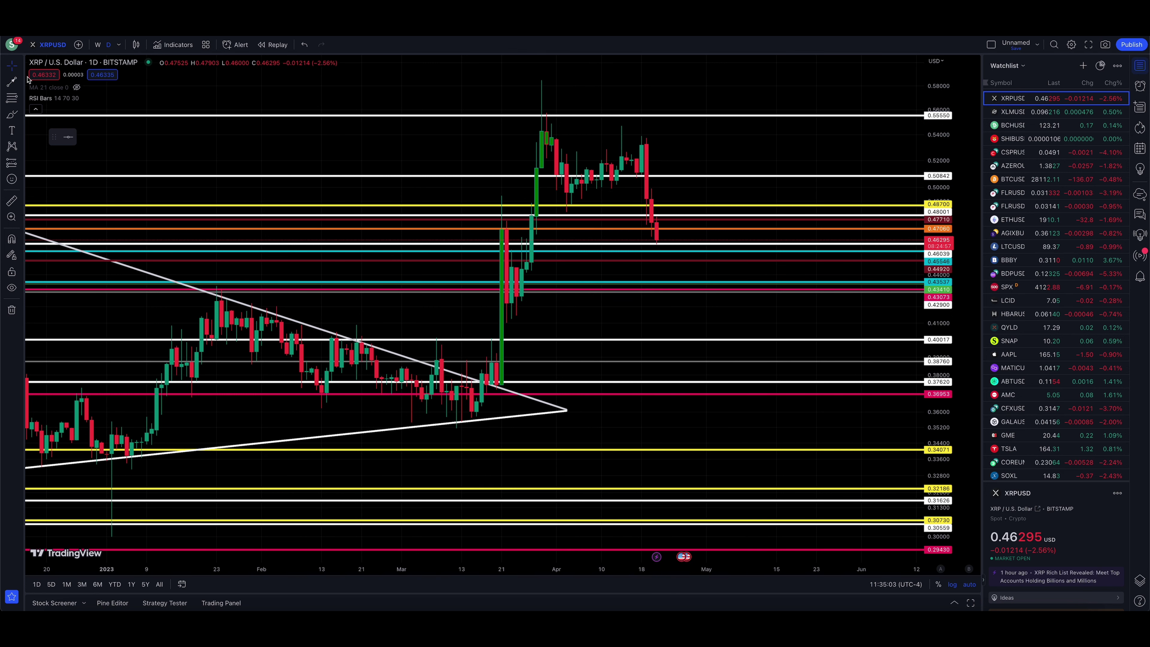
- Draw a rising arrow from the early-April XRP low near 0.49 to the mid-April high near 0.53
left_click(14, 81)
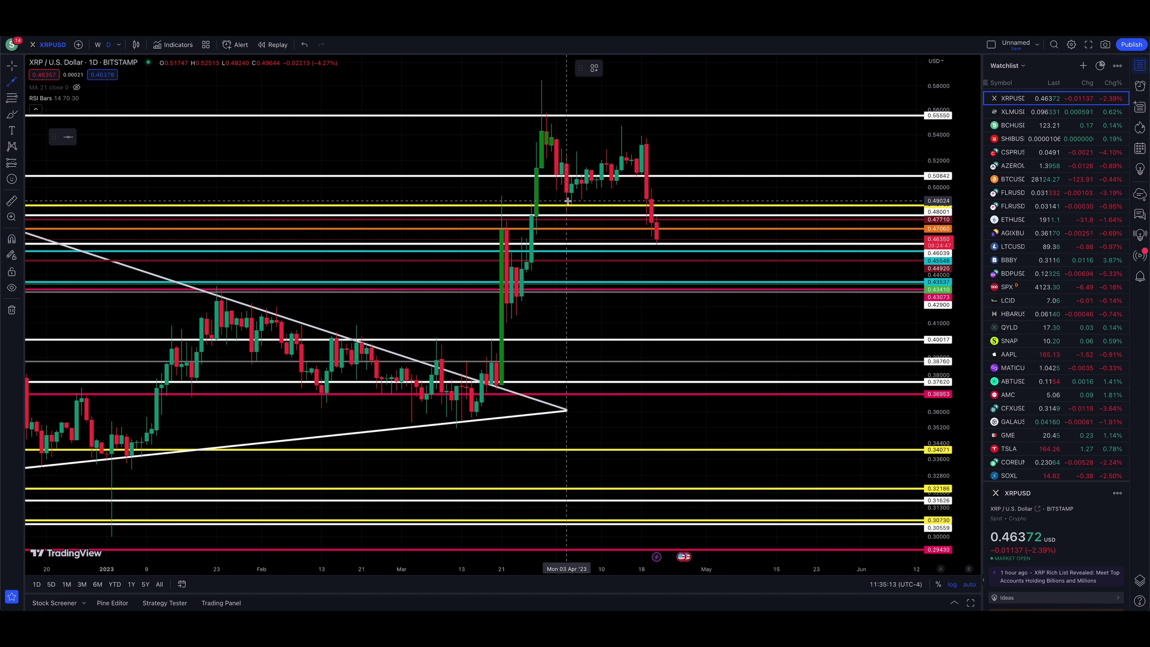
mouse_move(561, 198)
left_mouse_down()
mouse_move(658, 149)
mouse_move(687, 234)
left_mouse_up()
left_click(11, 82)
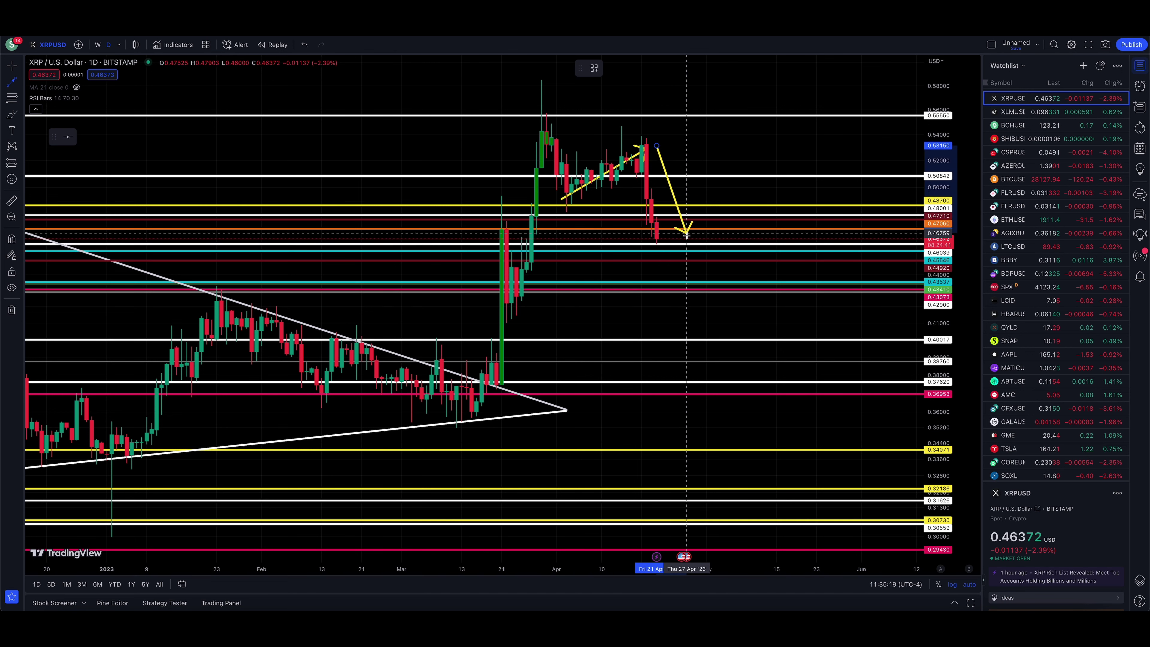
key("Escape")
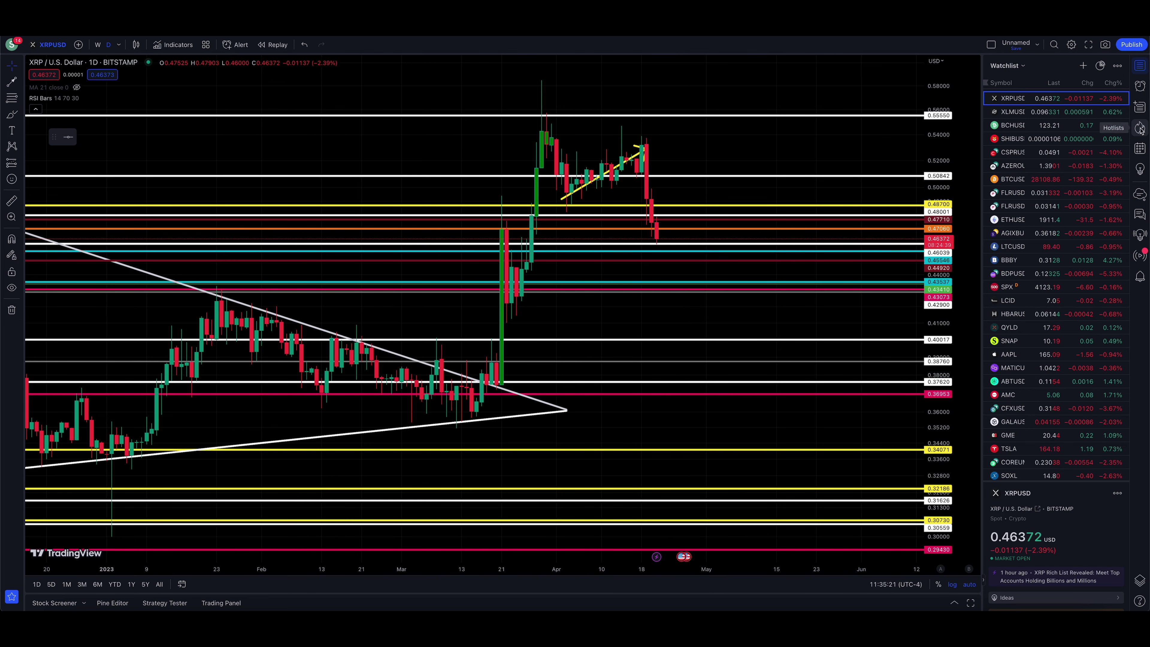
- Point a temporary arrow from about 0.523 down to the XRP support levels between 0.449 and 0.453
left_click(11, 81)
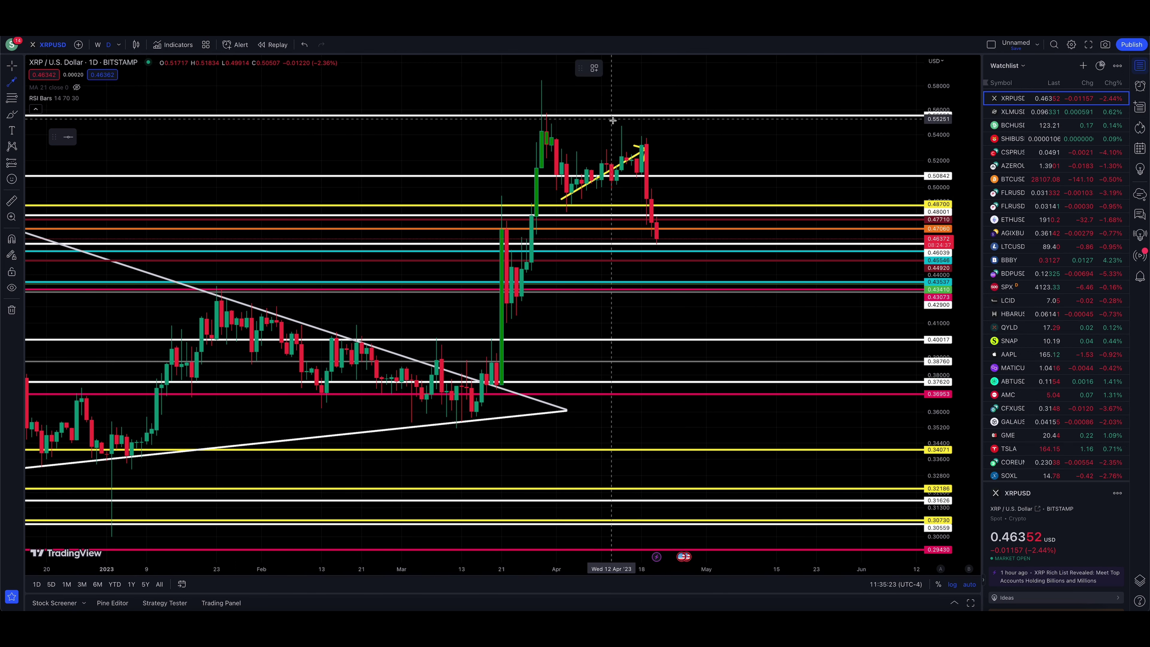
mouse_move(741, 156)
left_mouse_down()
mouse_move(588, 177)
mouse_move(643, 146)
mouse_move(717, 134)
left_mouse_up()
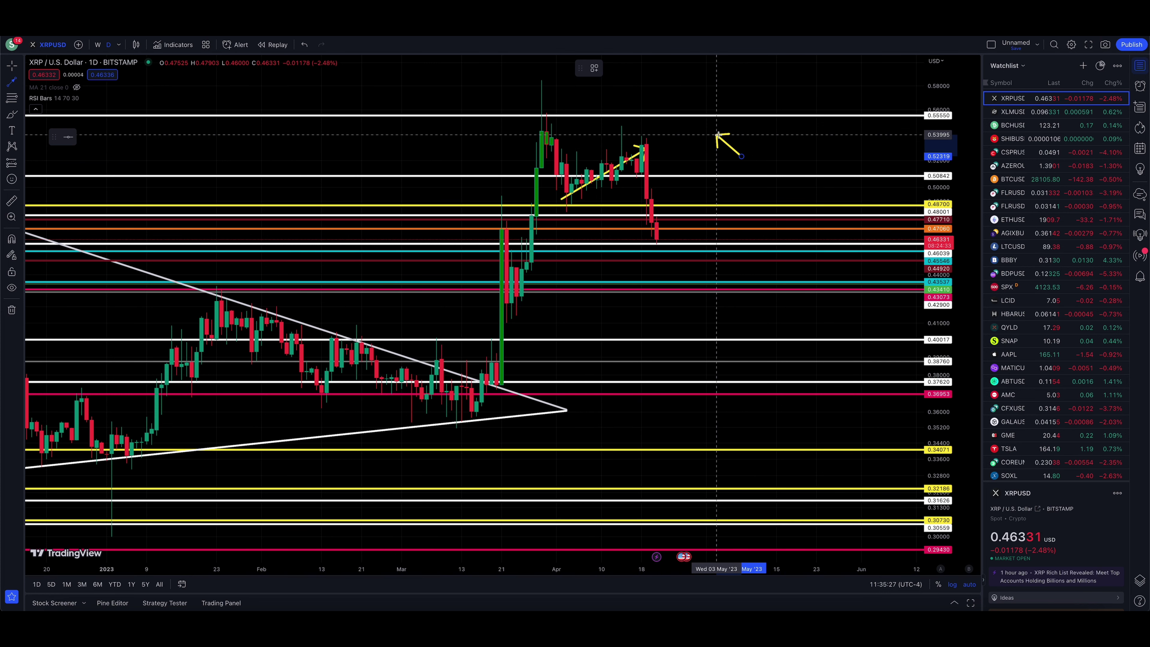
left_click_drag(717, 134, 674, 262)
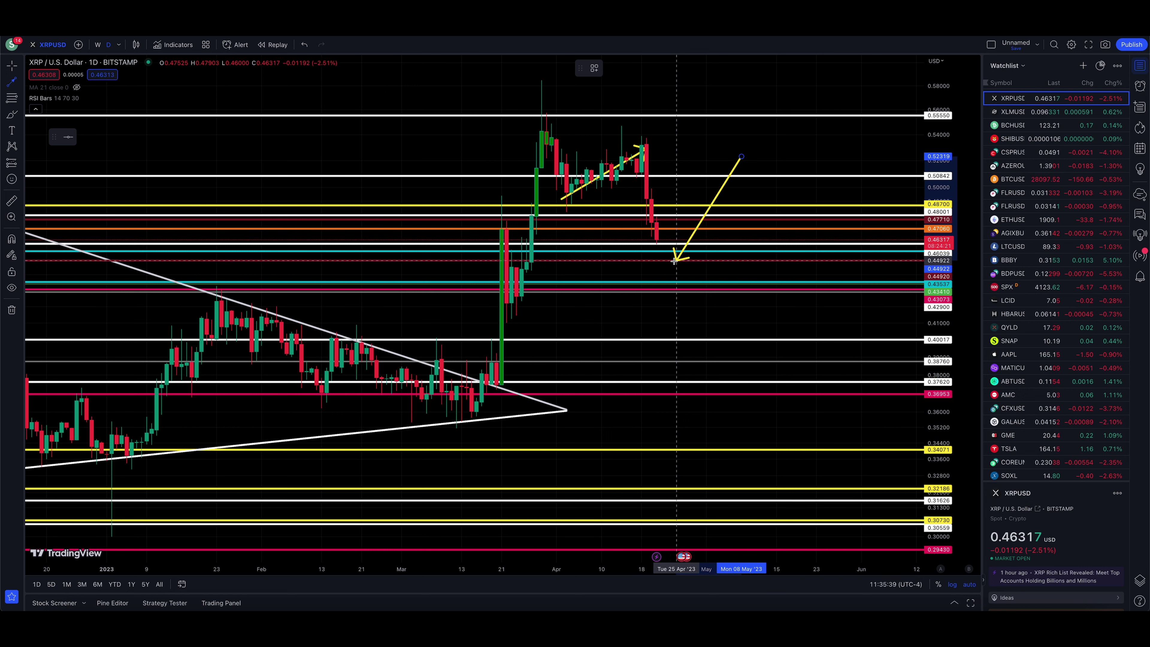
left_click_drag(674, 261, 664, 257)
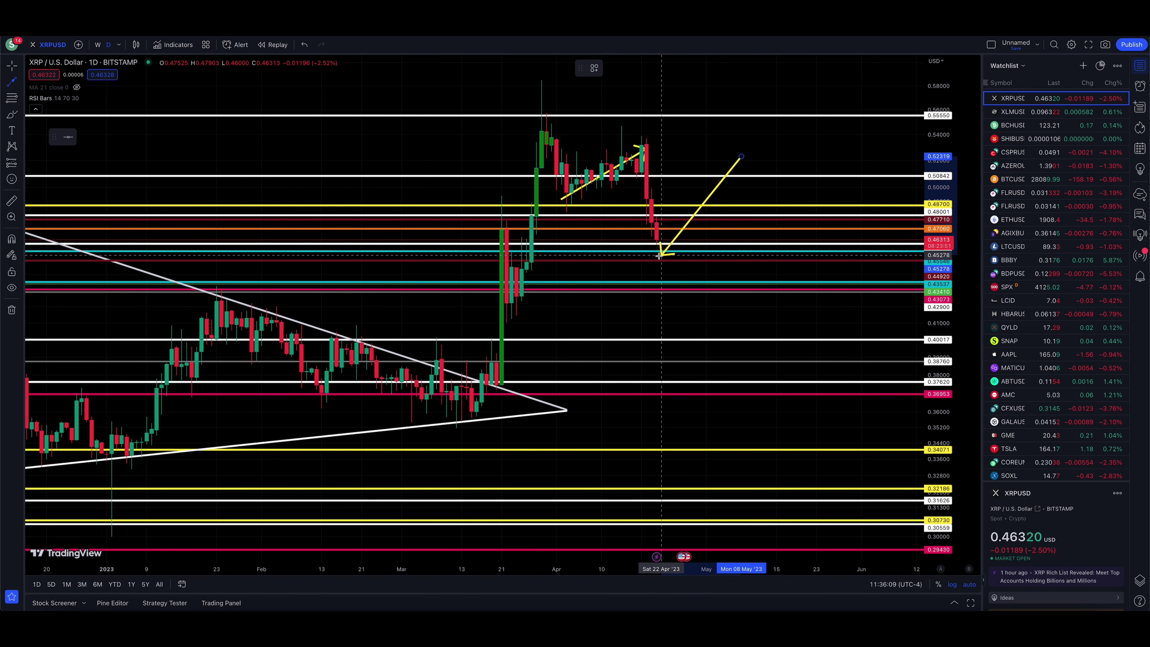
key("Escape")
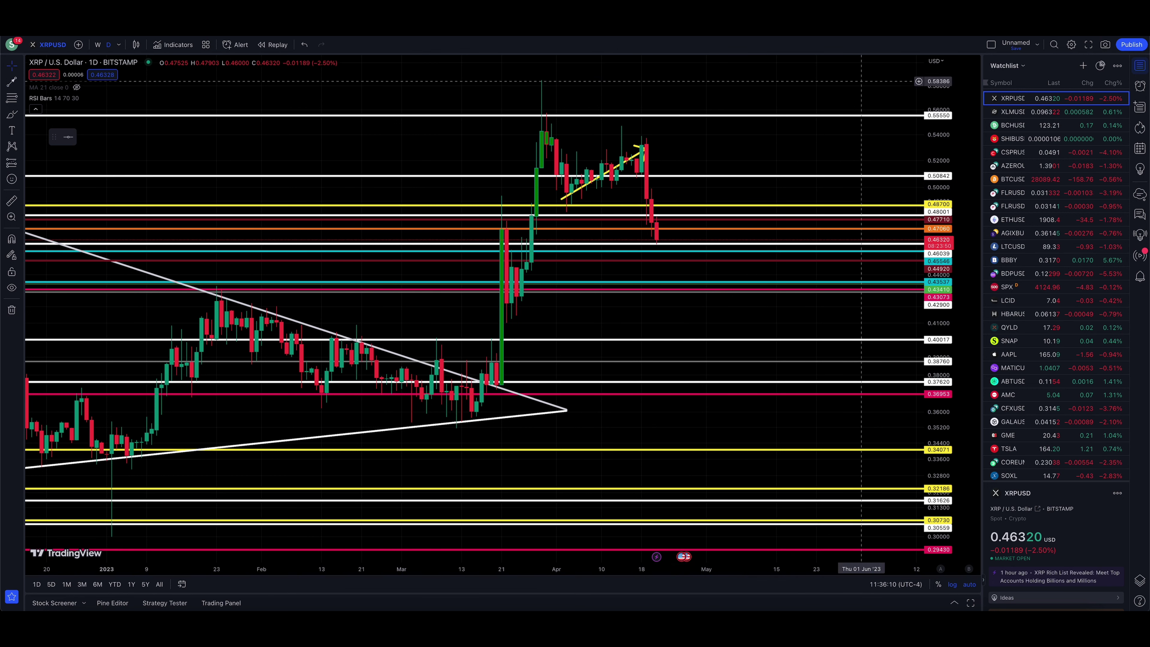
- Measure the XRP price drop from the mid-April high near 0.534 down to the support just below 0.46
left_click(16, 203)
left_click(721, 142)
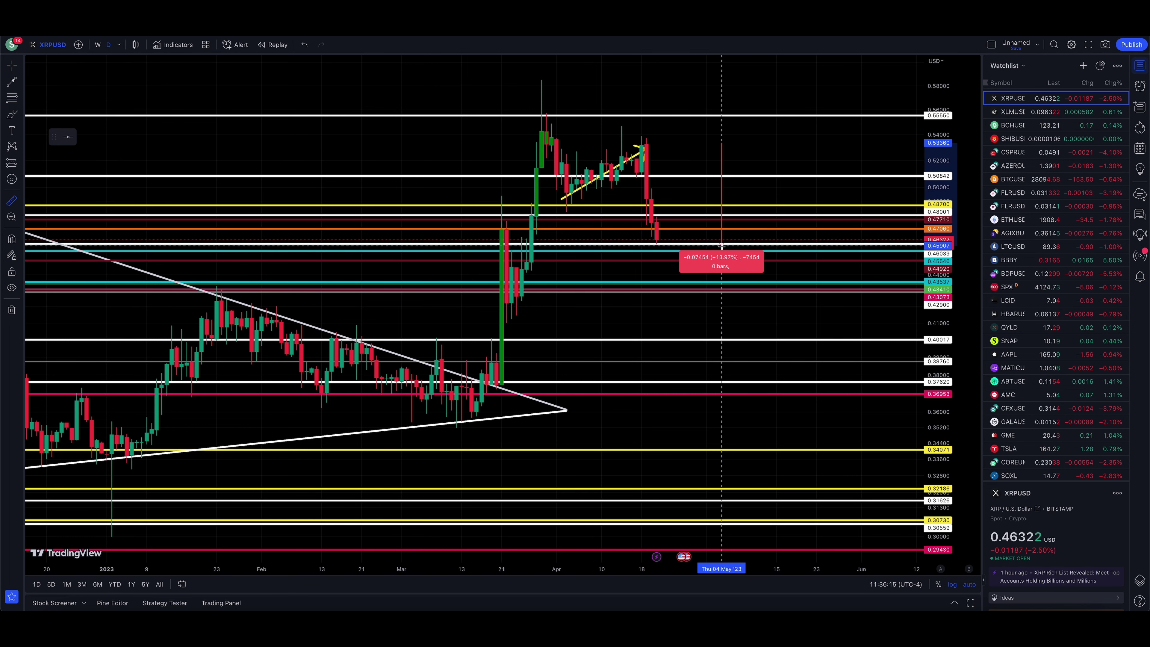
left_click(722, 259)
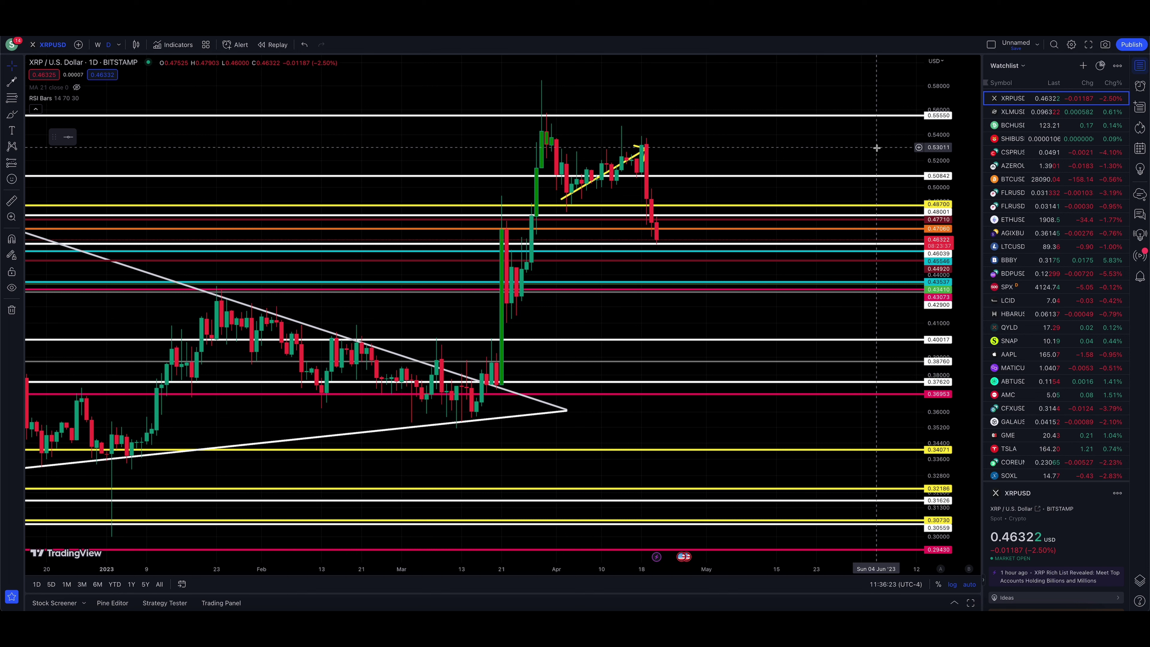
- Point a temporary arrow from about 0.41 up to the latest XRP candle near the 0.46 support
left_click(13, 83)
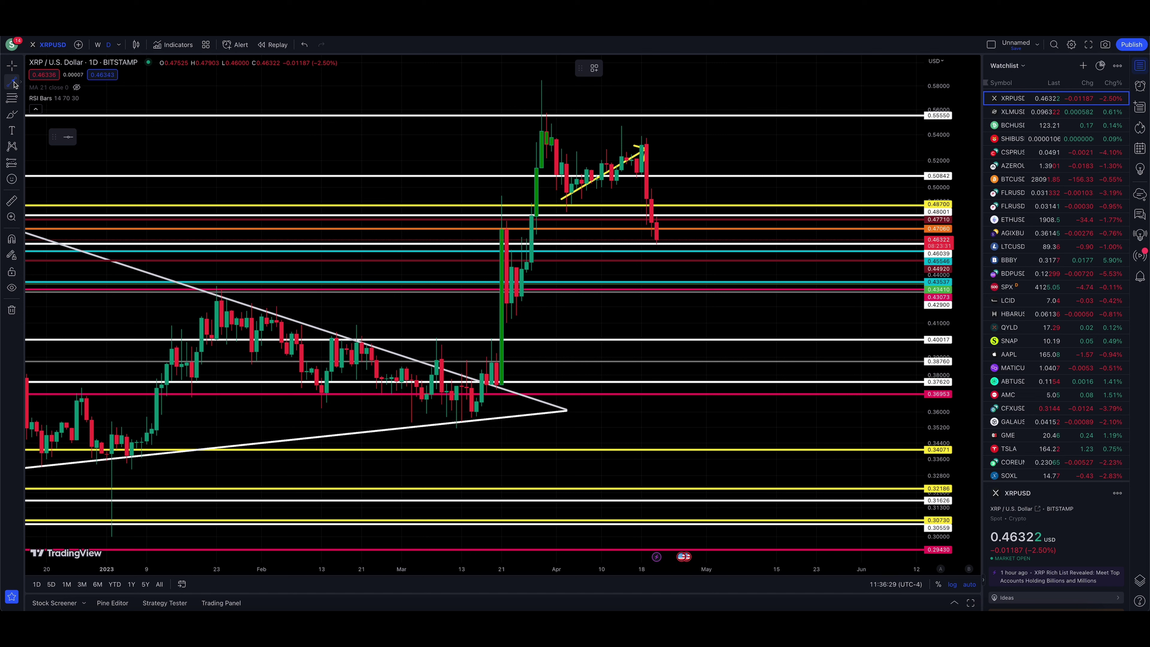
mouse_move(721, 326)
left_mouse_down()
mouse_move(673, 240)
mouse_move(590, 244)
mouse_move(647, 245)
mouse_move(620, 241)
mouse_move(557, 188)
mouse_move(647, 152)
mouse_move(584, 184)
mouse_move(639, 163)
mouse_move(668, 247)
mouse_move(656, 248)
left_mouse_up()
key("Escape")
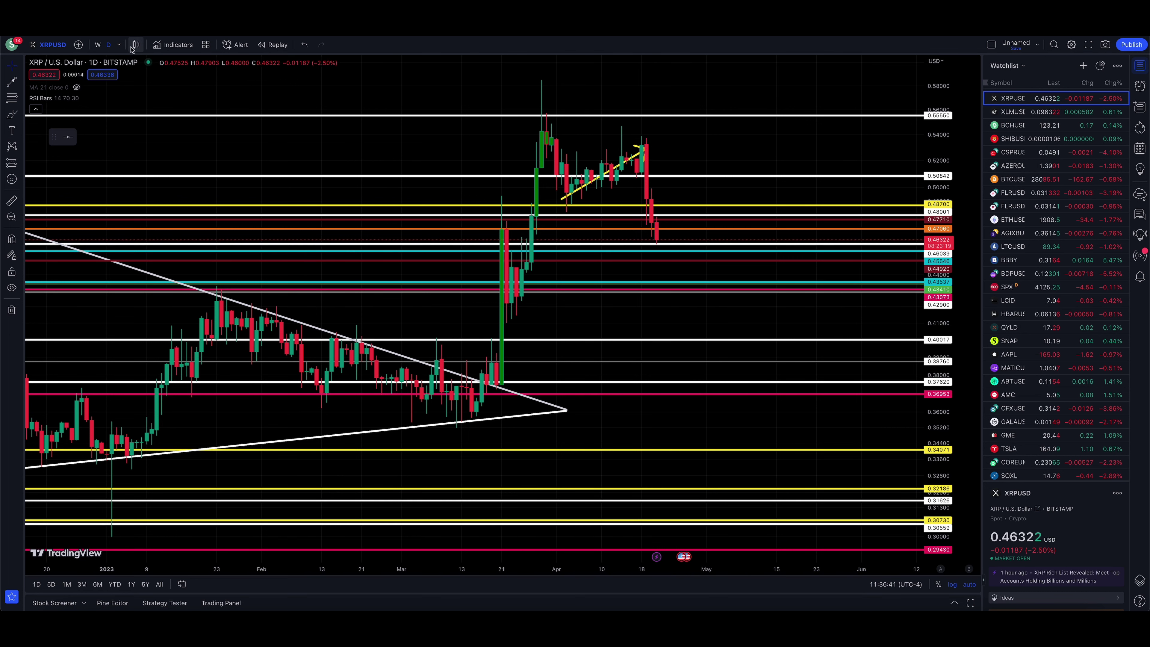
- Switch the XRP chart to the 3-minute interval and point a temporary arrow at the sharp drop around 08:00
left_click(120, 45)
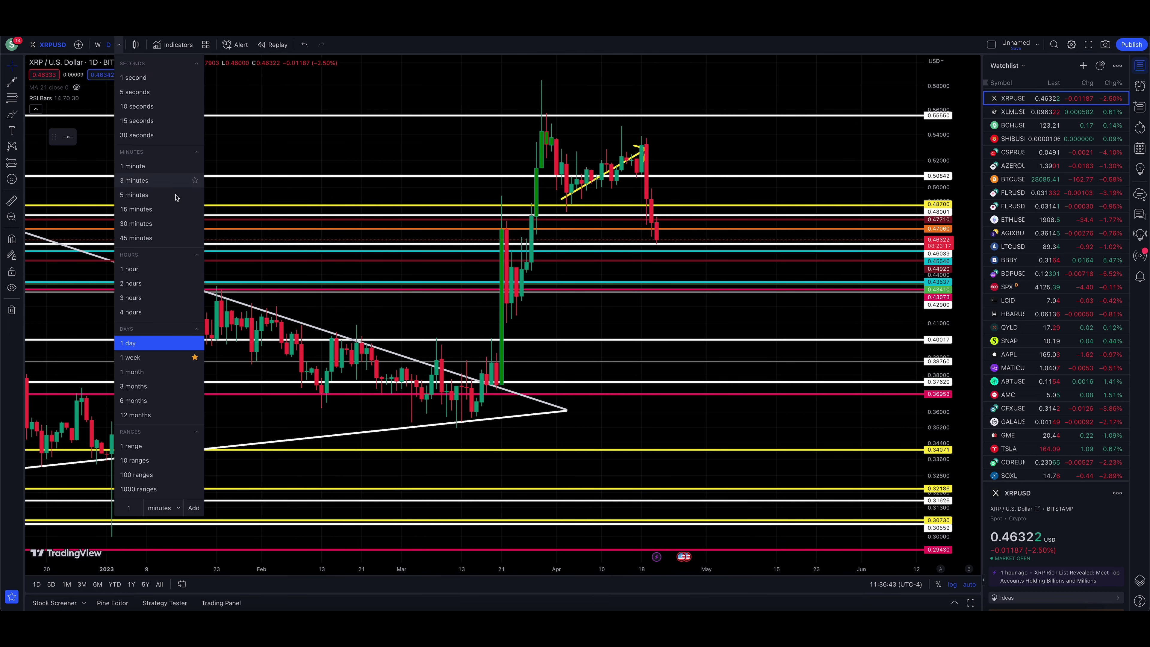
left_click(173, 184)
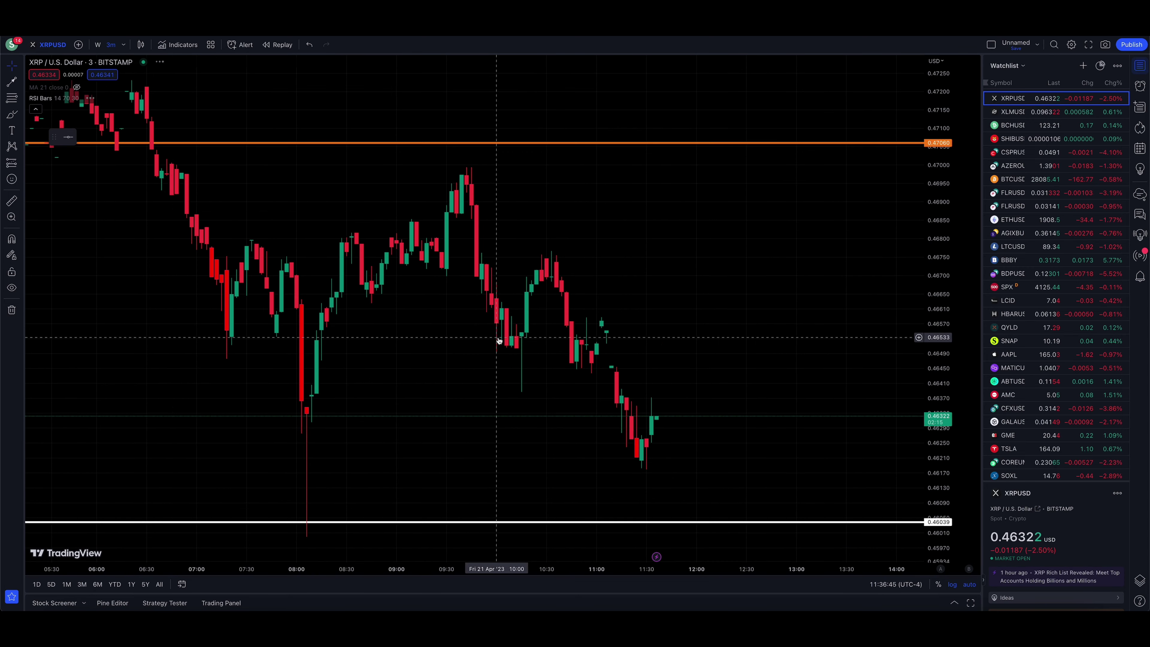
scroll(498, 337, "down", 3)
scroll(498, 338, "down", 3)
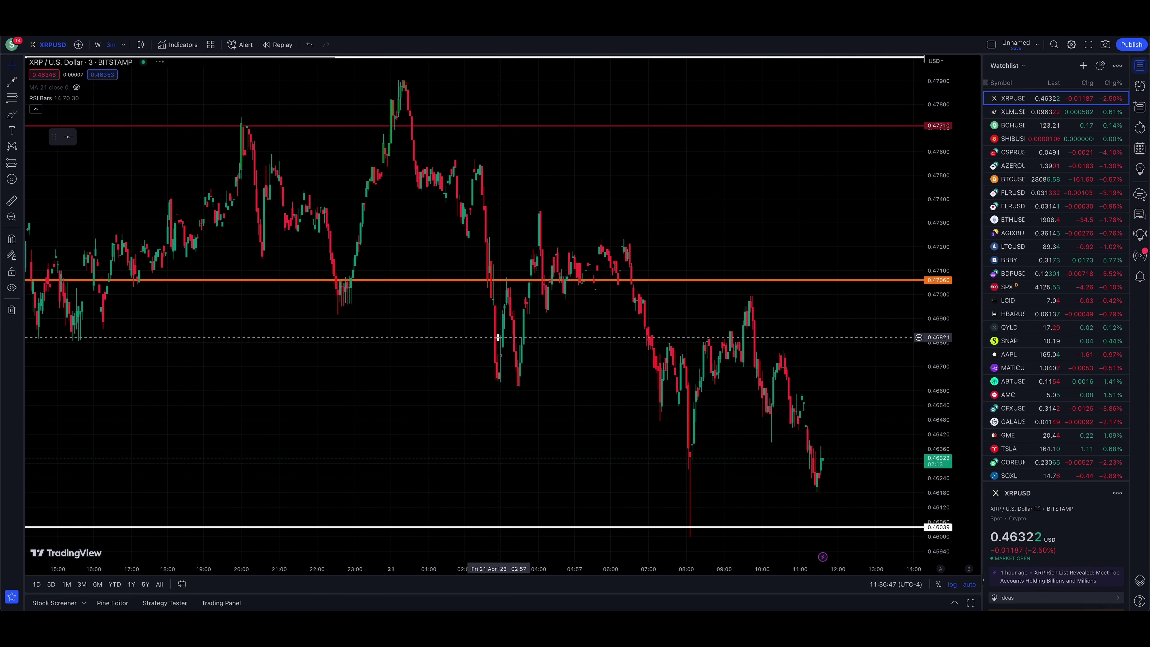
left_click(12, 81)
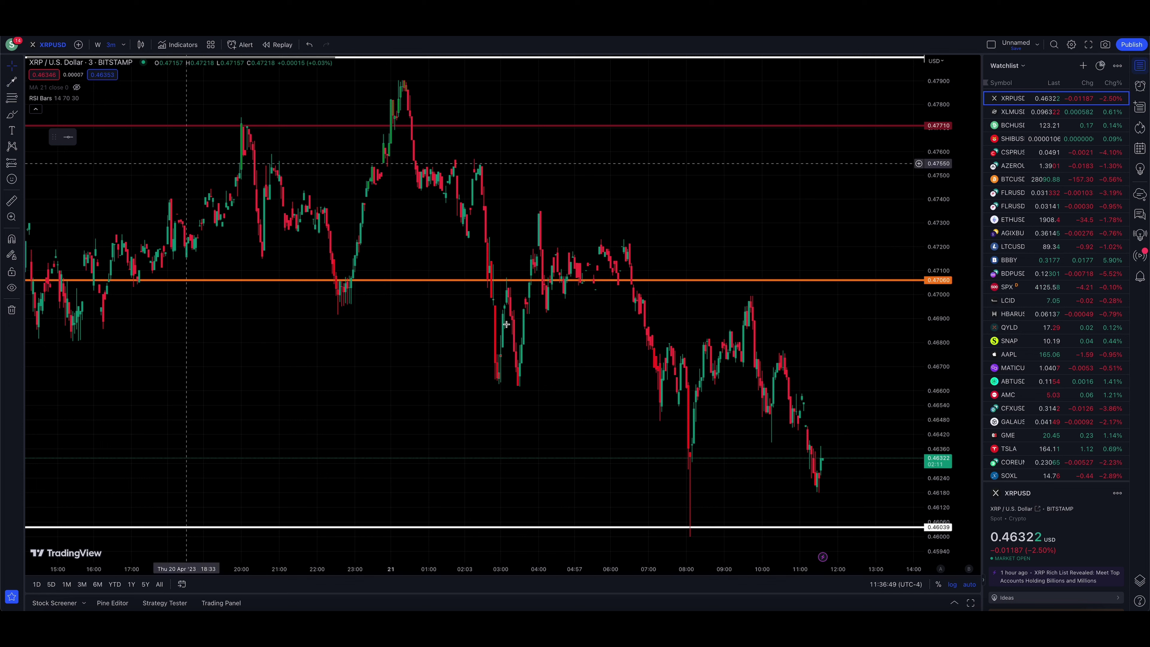
left_click_drag(391, 404, 698, 493)
key("Escape")
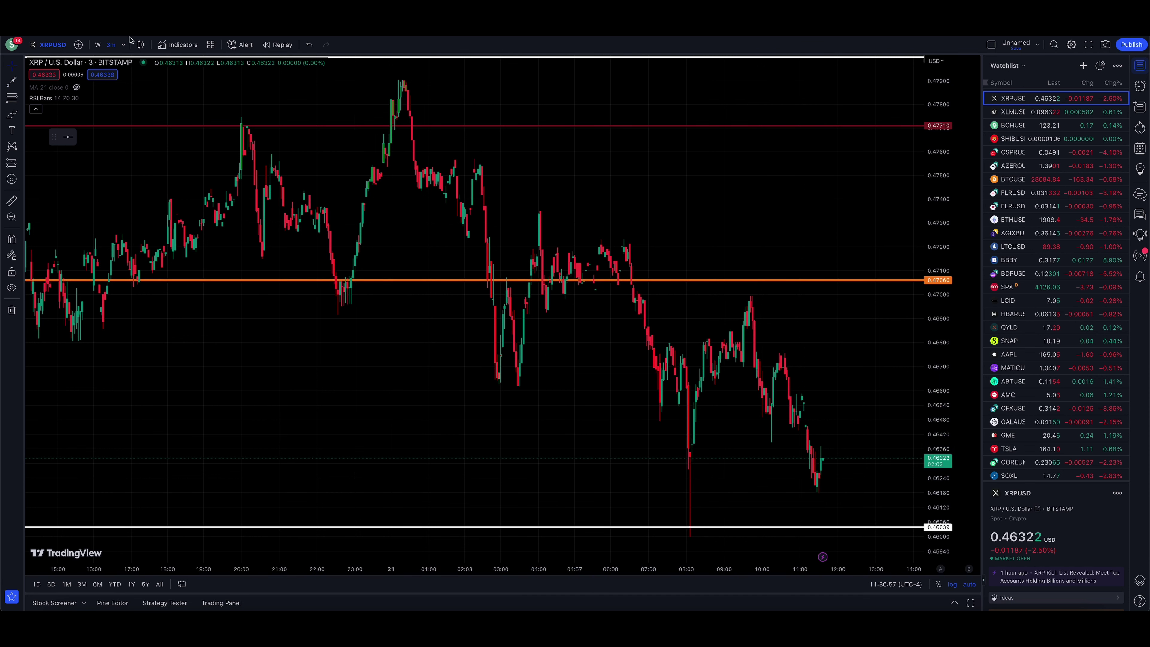
- Return the XRP chart to the 1-day interval and point a temporary arrow from about 0.399 up below the latest candle
left_click(124, 47)
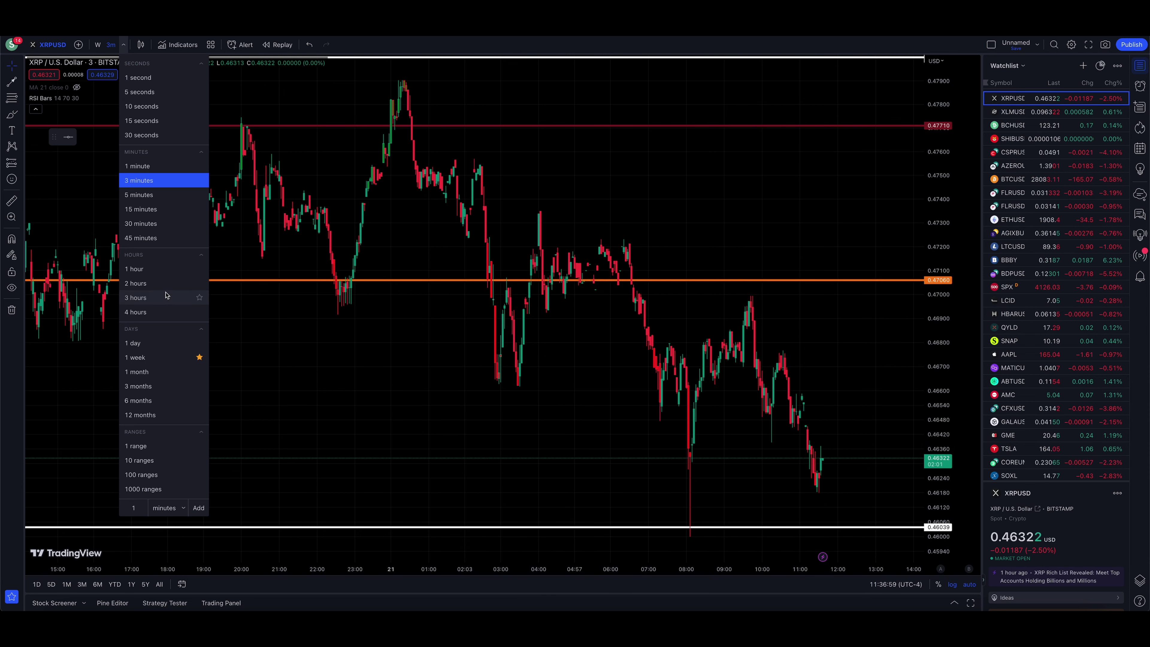
left_click(163, 343)
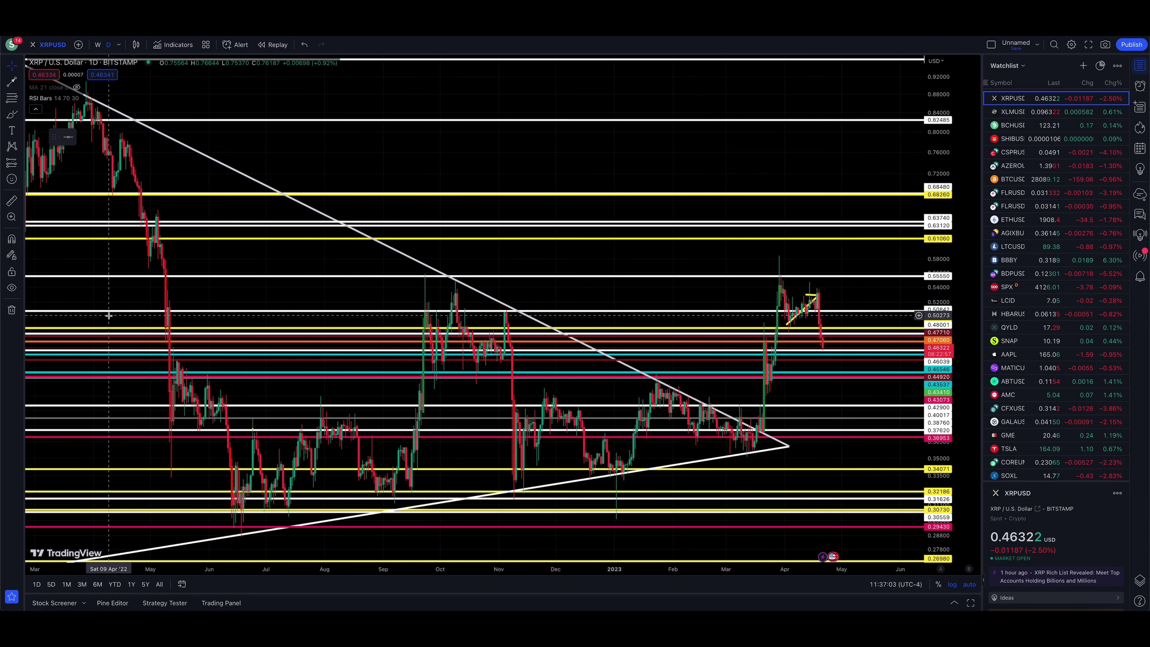
scroll(692, 371, "up", 3)
scroll(692, 372, "up", 2)
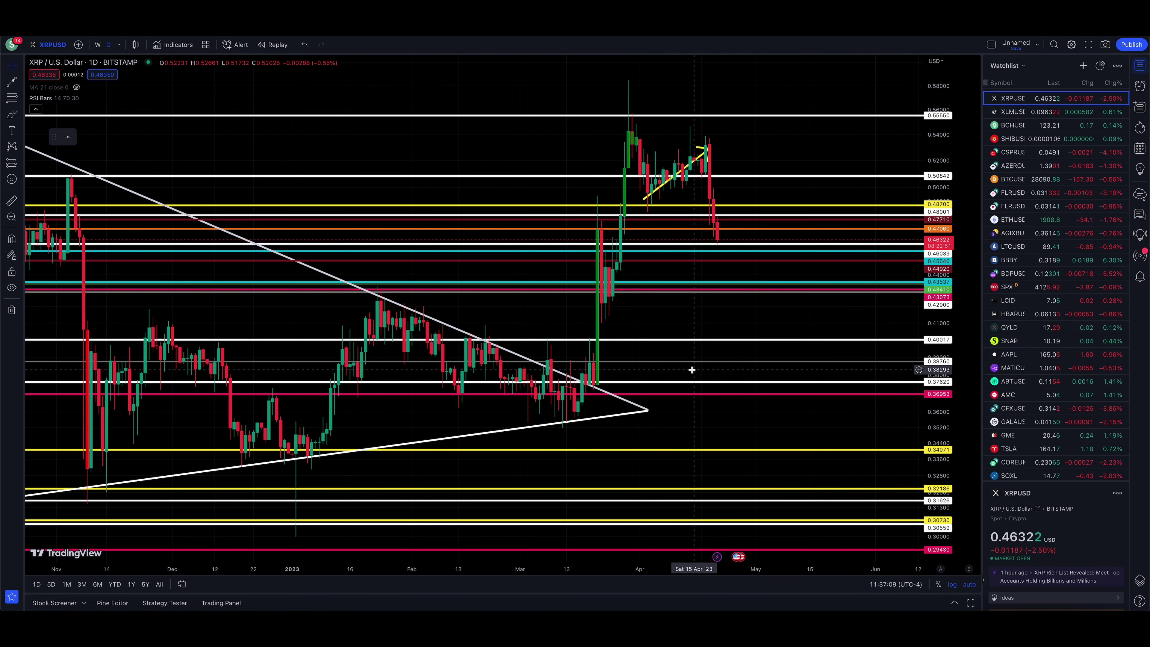
scroll(691, 370, "up", 2)
scroll(690, 370, "up", 1)
left_click(12, 80)
left_click(731, 342)
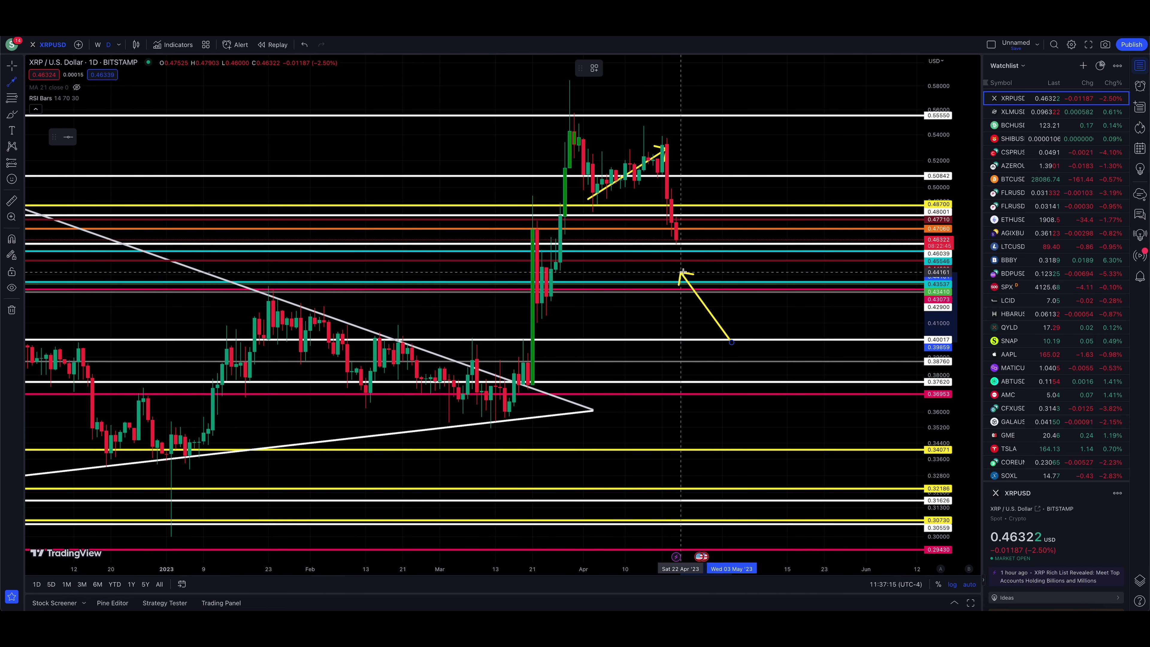
key("Escape")
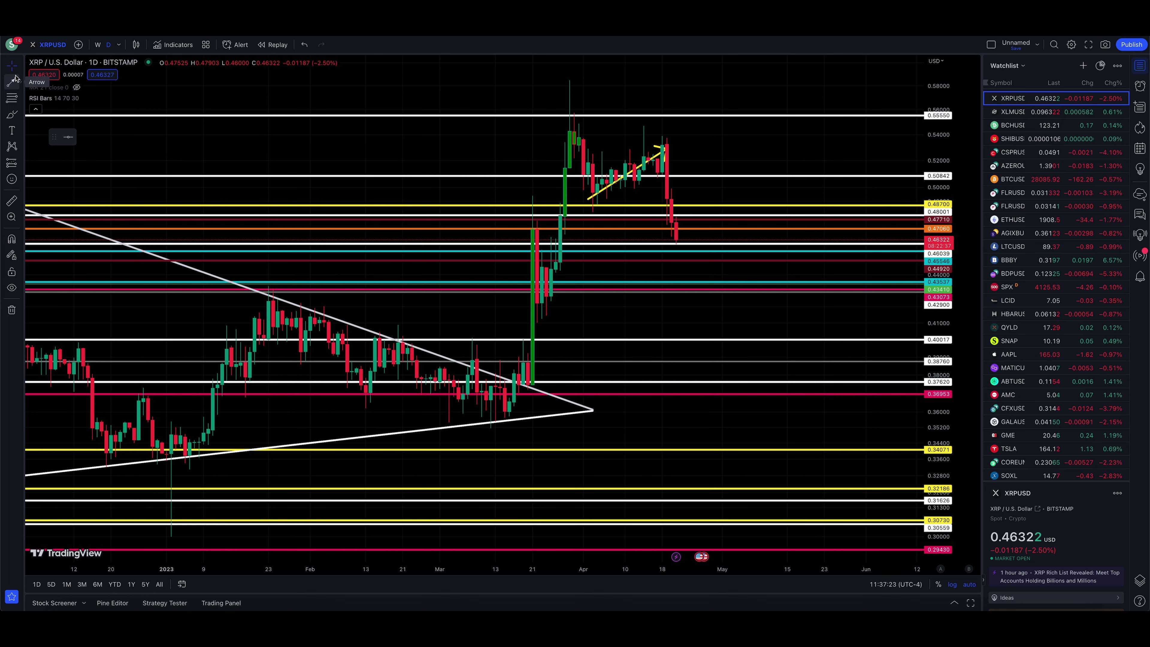
- Point a temporary arrow at XRP's mid-April highs near 0.54
left_click(13, 83)
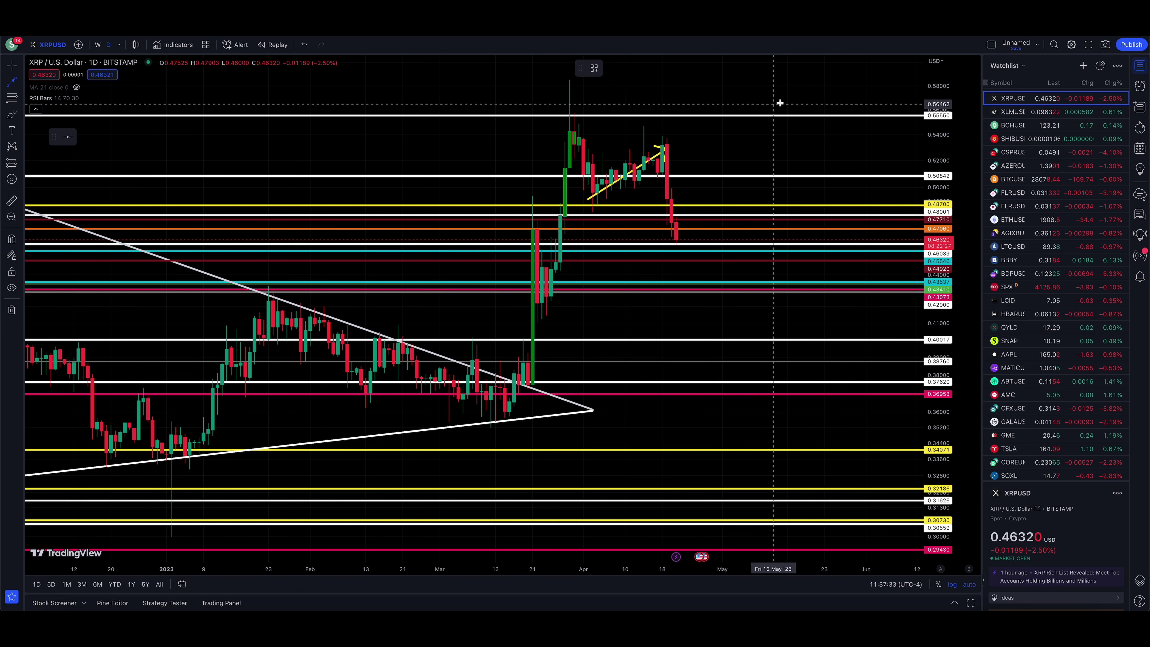
left_click(782, 89)
left_click_drag(648, 130, 680, 128)
key("Escape")
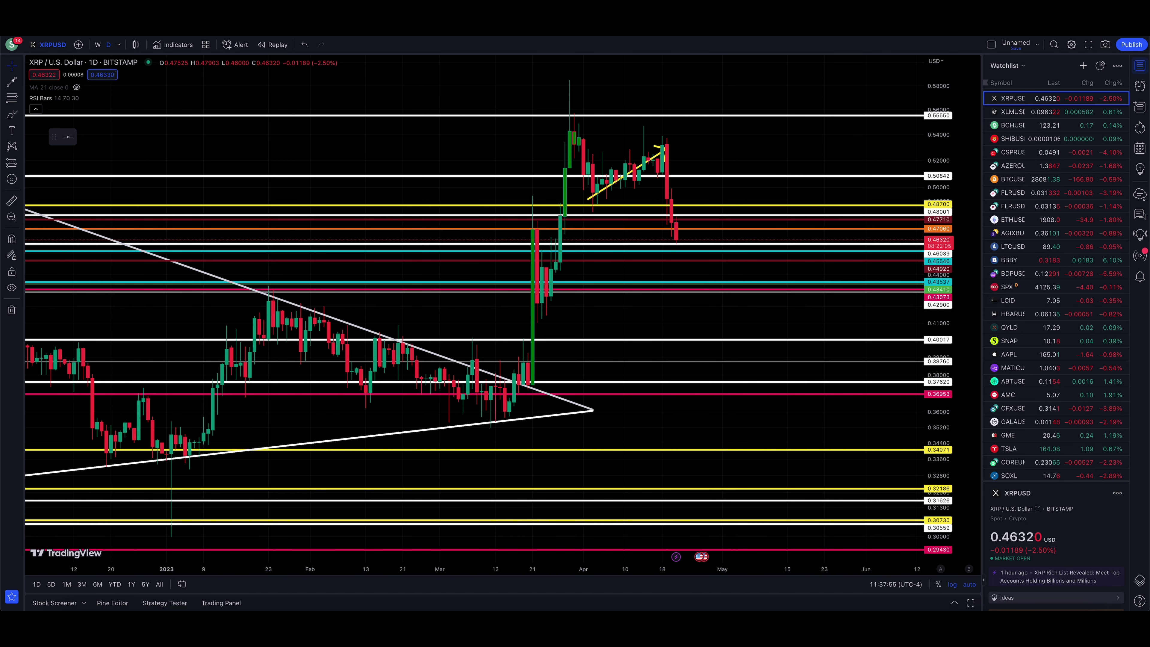
- Point a temporary arrow from about 0.529 down to XRP's November 2022 low near 0.322
left_click_drag(183, 152, 527, 168)
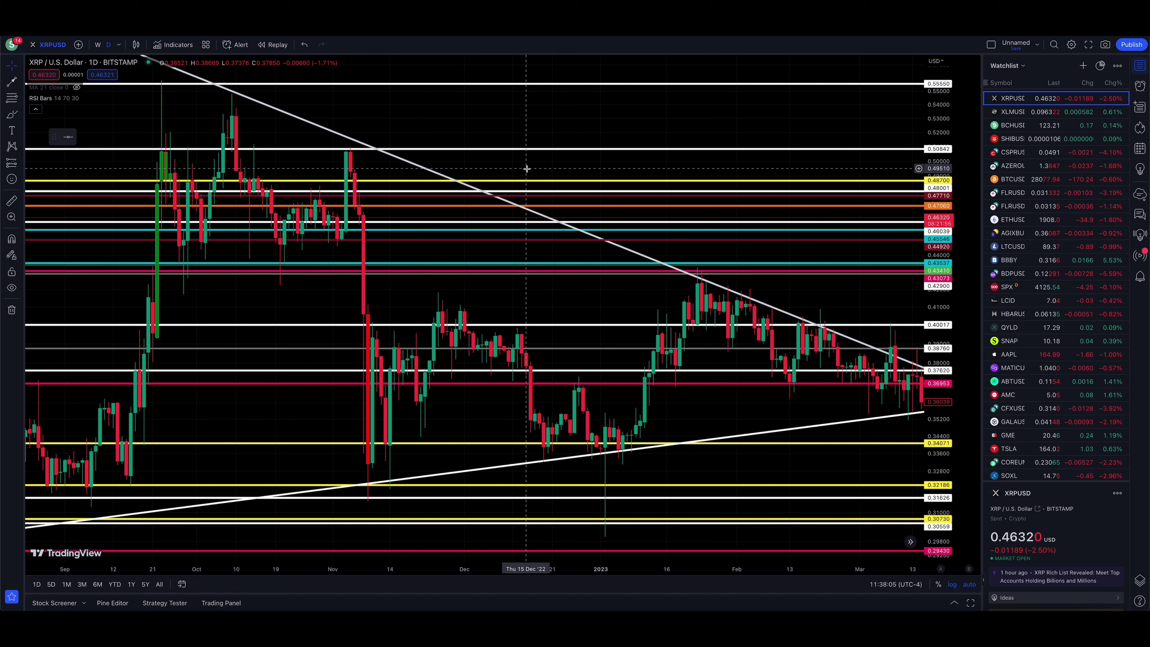
key("alt+t")
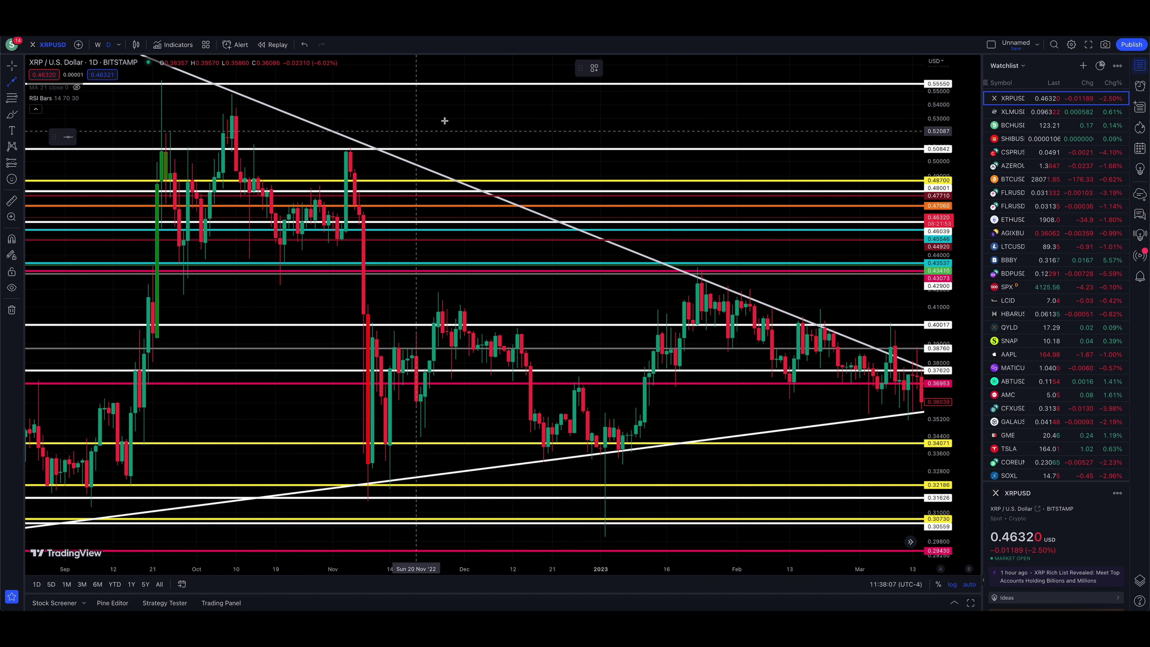
left_click(445, 120)
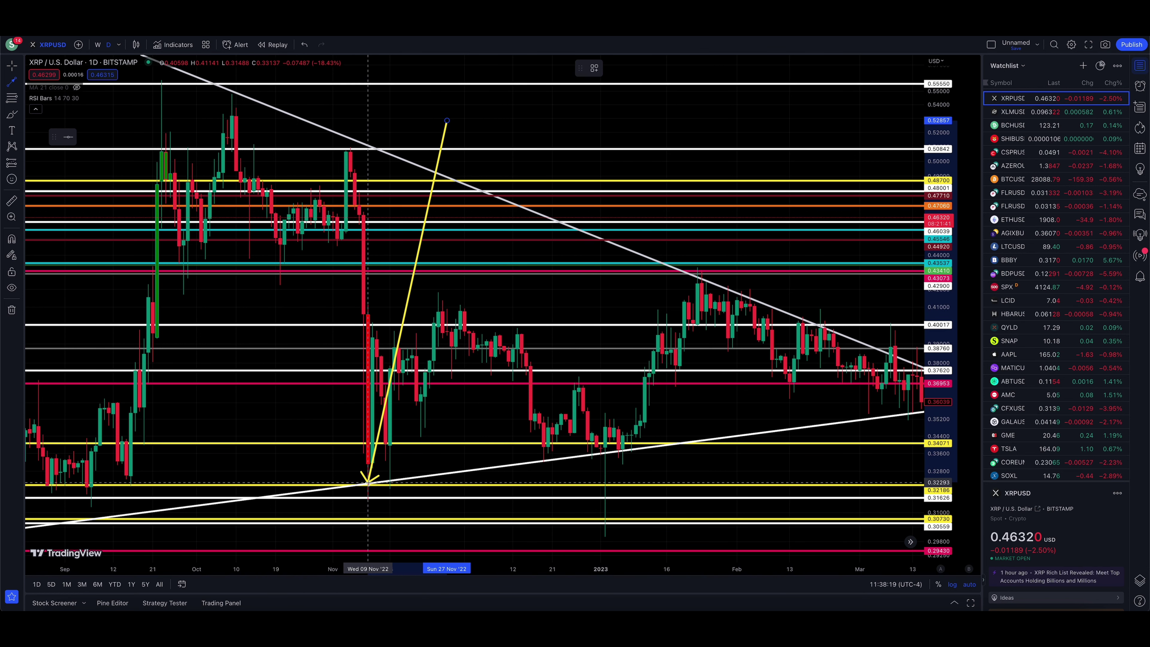
key("Escape")
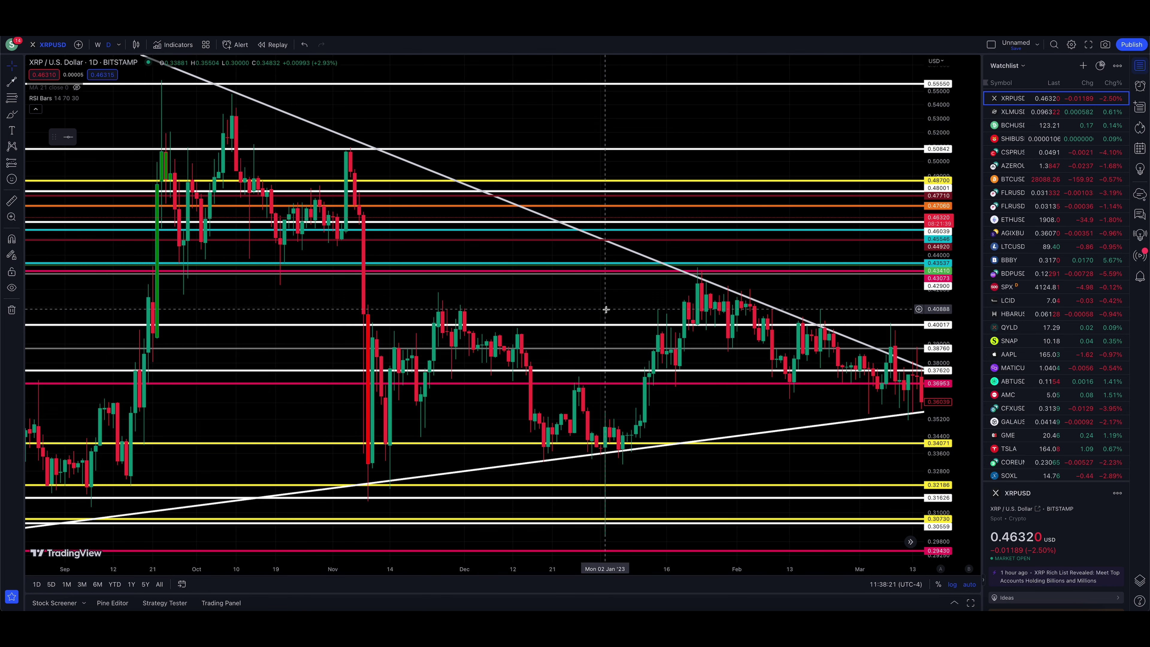
- Point a temporary arrow from about 0.407 up to the support levels near 0.434 below the latest XRP candle
left_click_drag(605, 309, 245, 311)
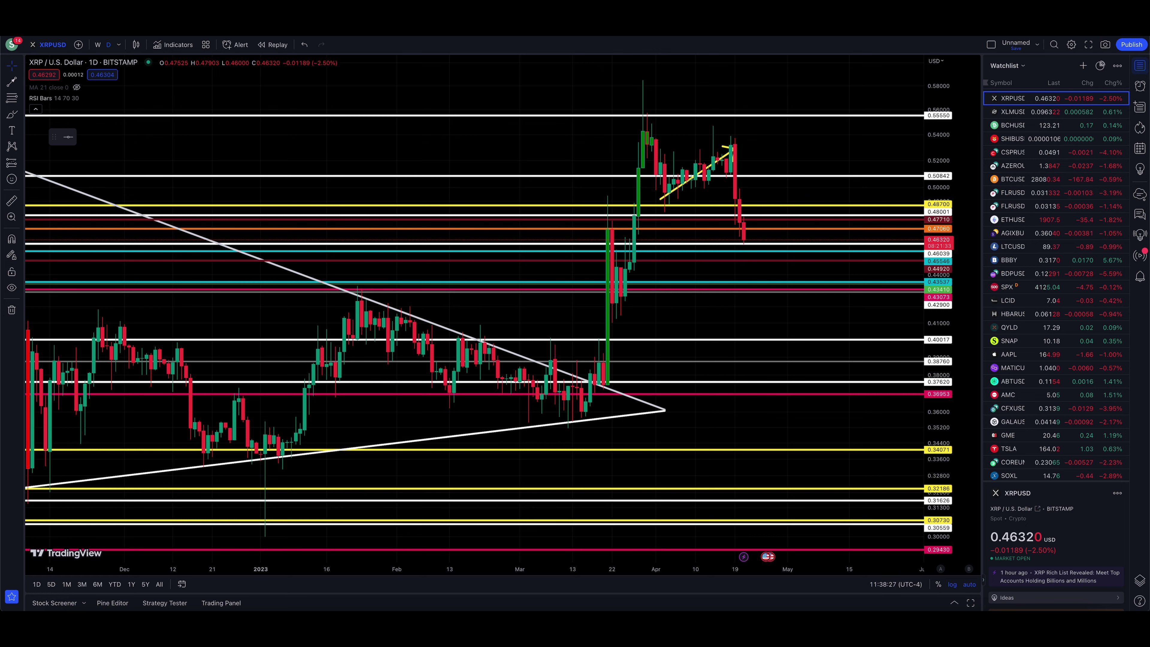
left_click(12, 84)
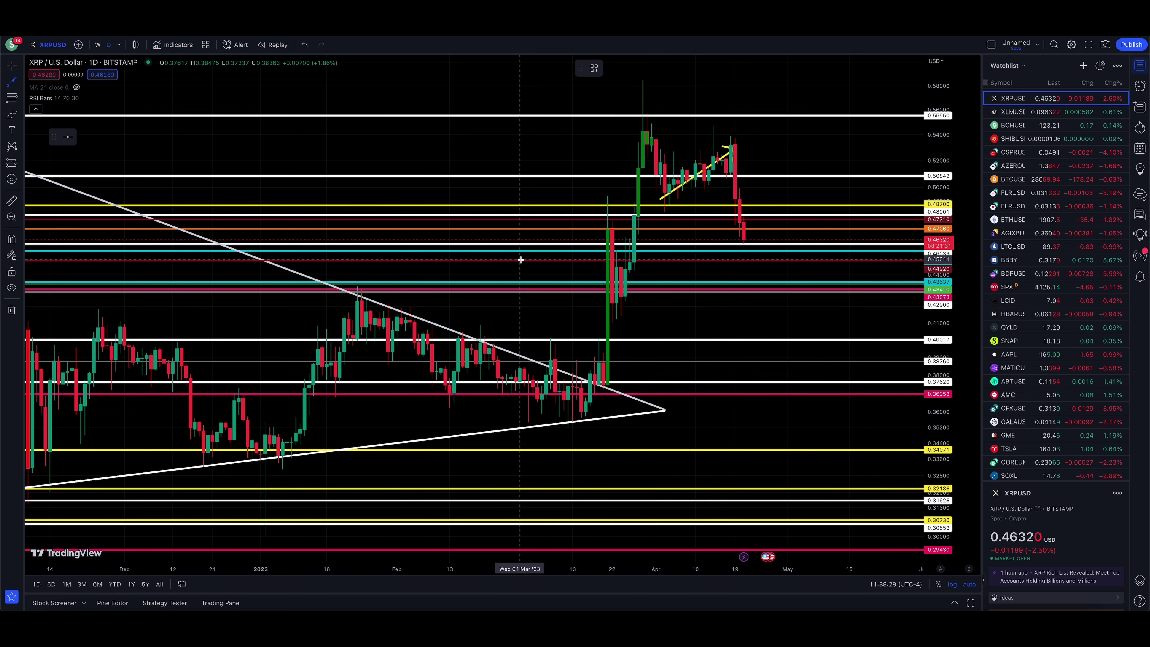
left_click(765, 328)
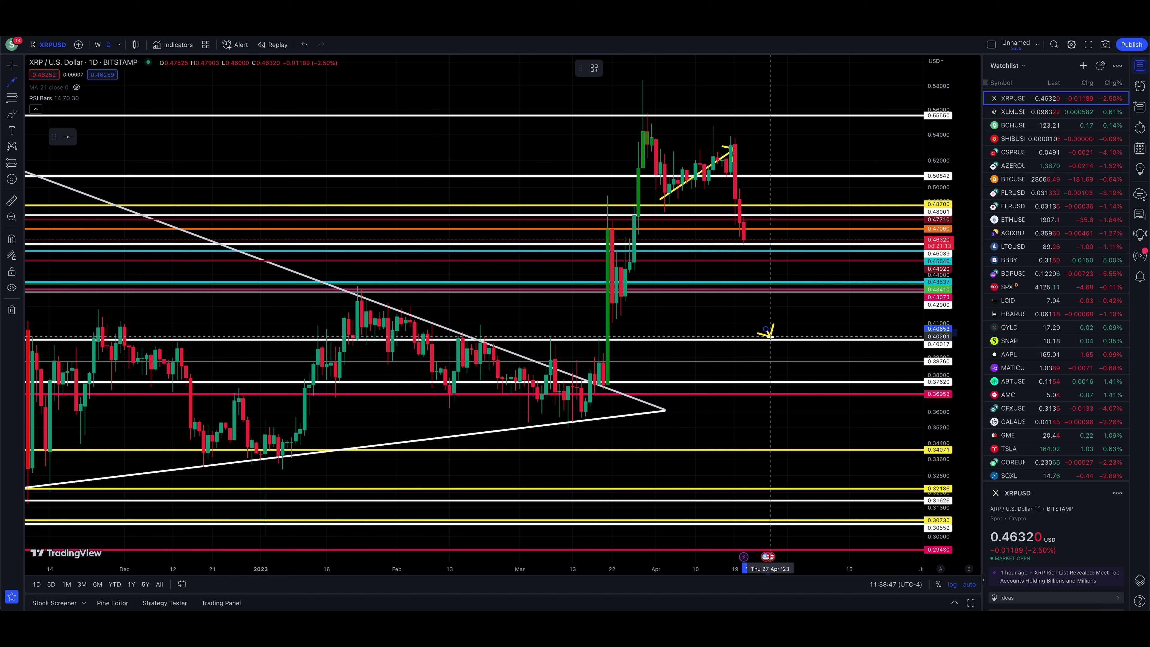
mouse_move(768, 335)
left_mouse_down()
mouse_move(765, 290)
mouse_move(719, 283)
mouse_move(765, 291)
mouse_move(743, 290)
mouse_move(741, 258)
mouse_move(753, 287)
left_mouse_up()
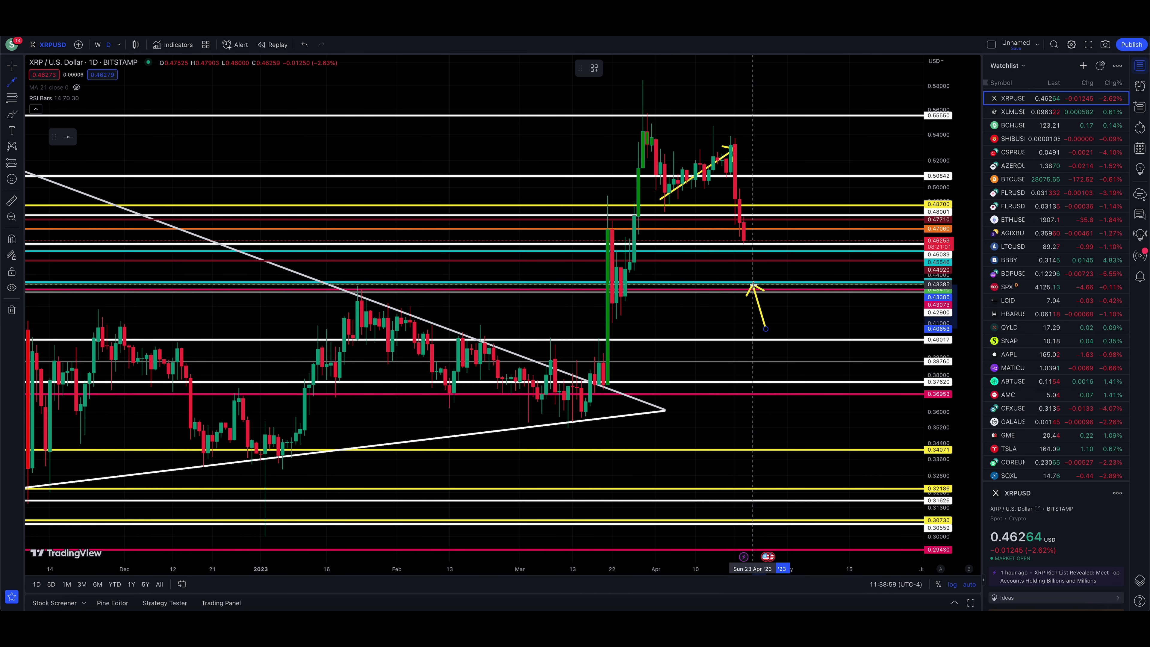
key("Delete")
- Draw an arrow from about 0.501 down to XRP's late-January high near 0.435, then point a temporary arrow below the latest candle
left_click(12, 81)
mouse_move(409, 185)
left_mouse_down()
mouse_move(378, 281)
mouse_move(360, 297)
mouse_move(358, 284)
left_mouse_up()
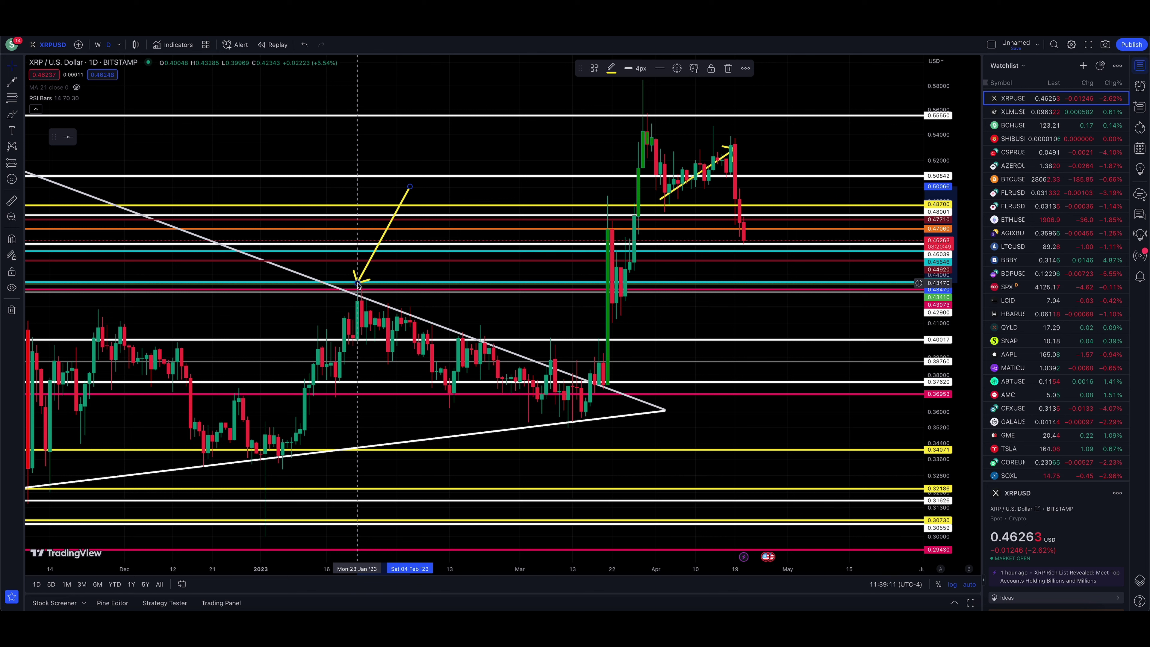
left_click(12, 82)
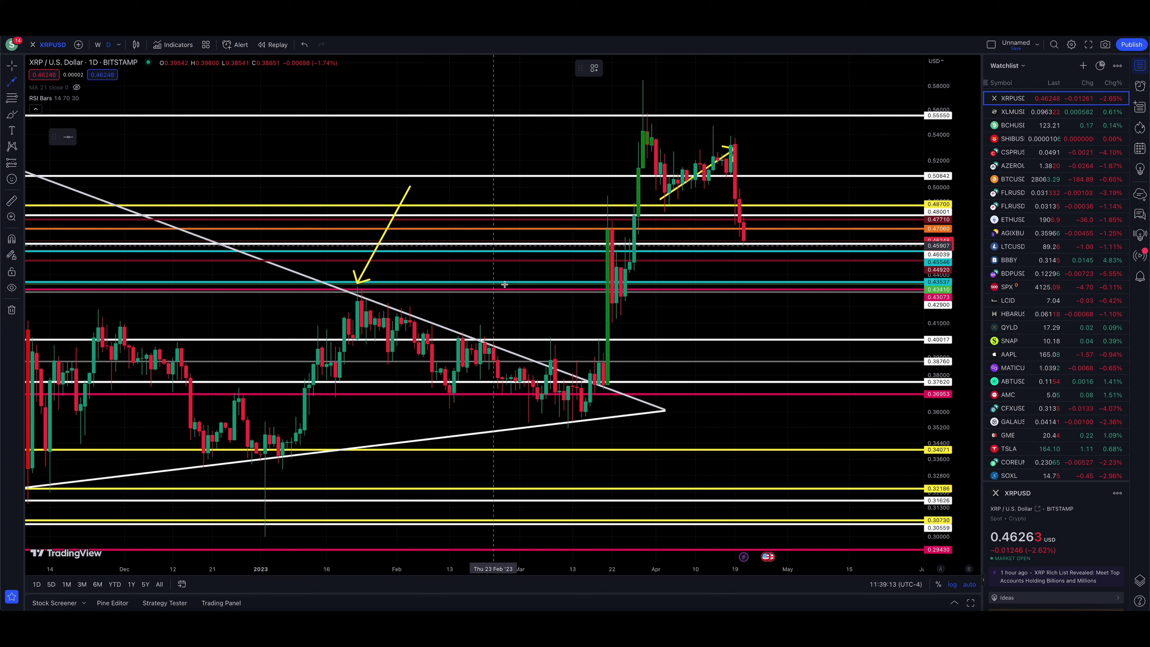
mouse_move(572, 377)
left_mouse_down()
mouse_move(597, 325)
mouse_move(616, 187)
mouse_move(606, 200)
mouse_move(619, 286)
mouse_move(633, 125)
mouse_move(656, 118)
mouse_move(663, 181)
mouse_move(731, 133)
mouse_move(745, 281)
mouse_move(745, 265)
left_mouse_up()
key("Escape")
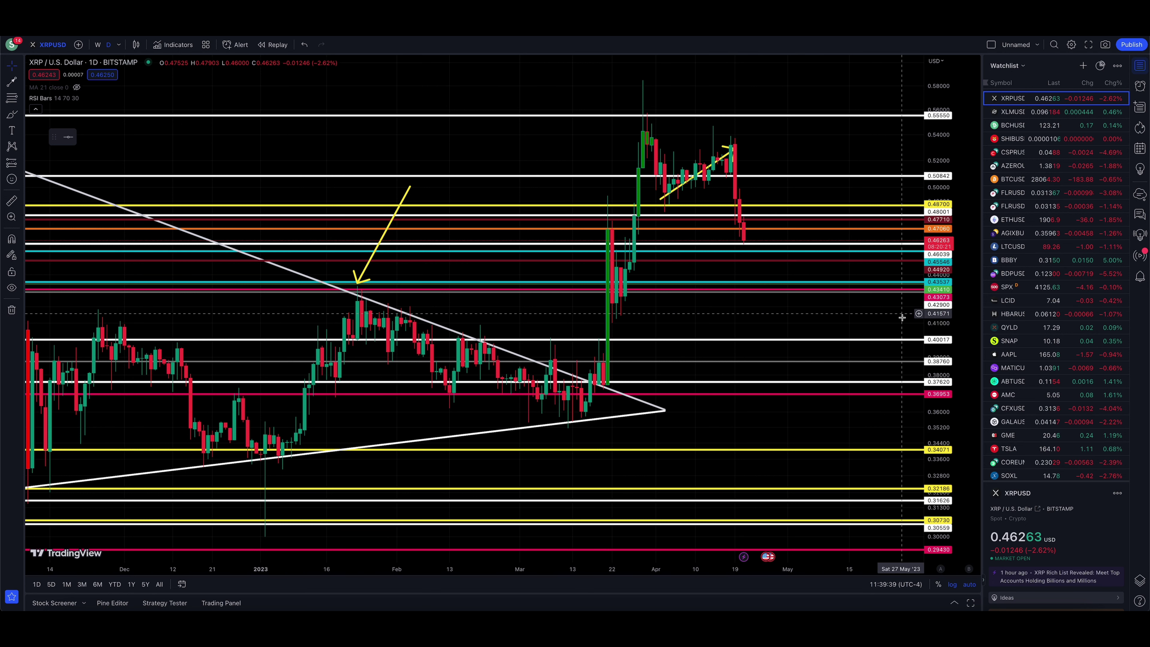
left_click_drag(848, 326, 747, 326)
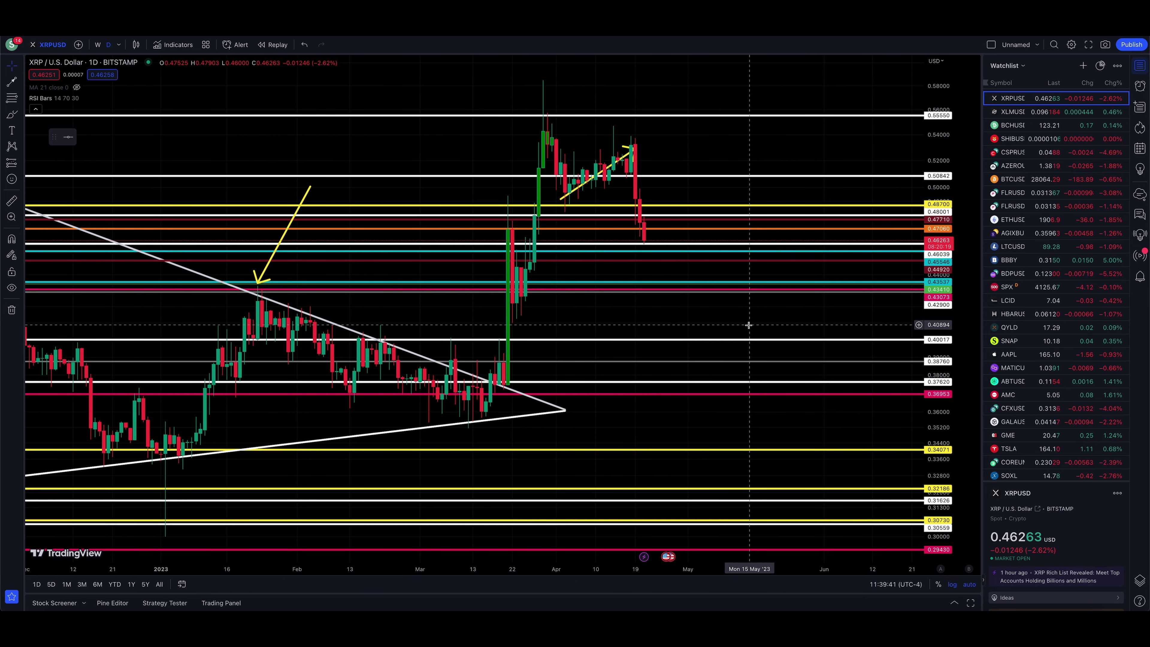
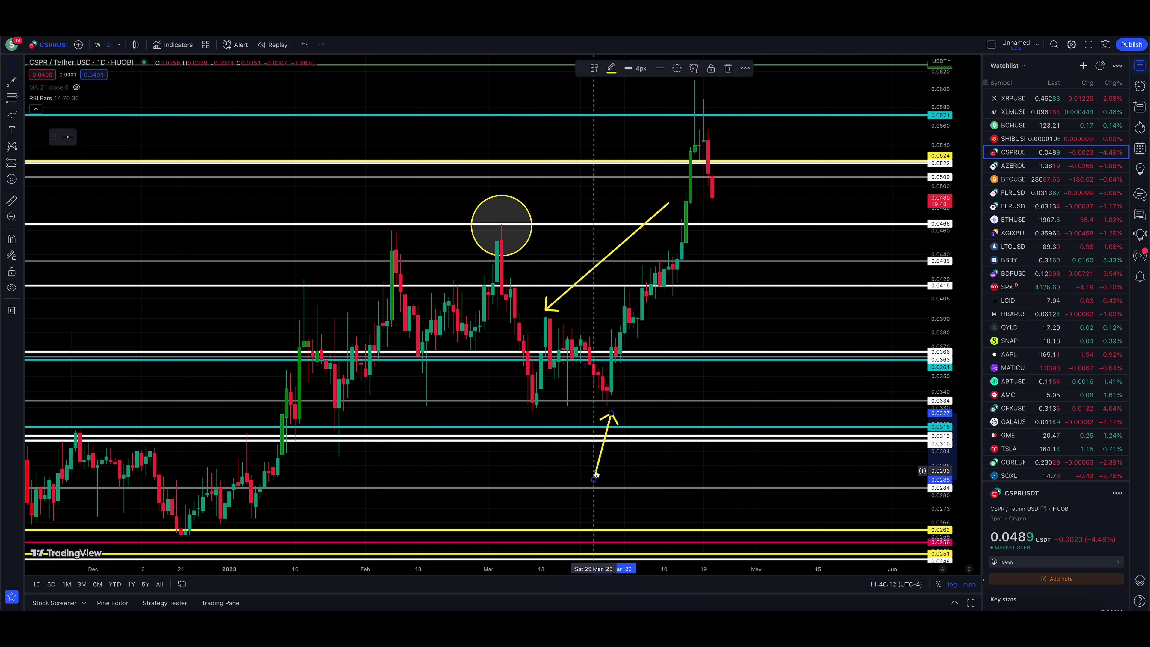
- Delete the two yellow arrows marking the March swings on the CSPRUSDT chart and point a temporary arrow toward the 0.0466 level
key("Delete")
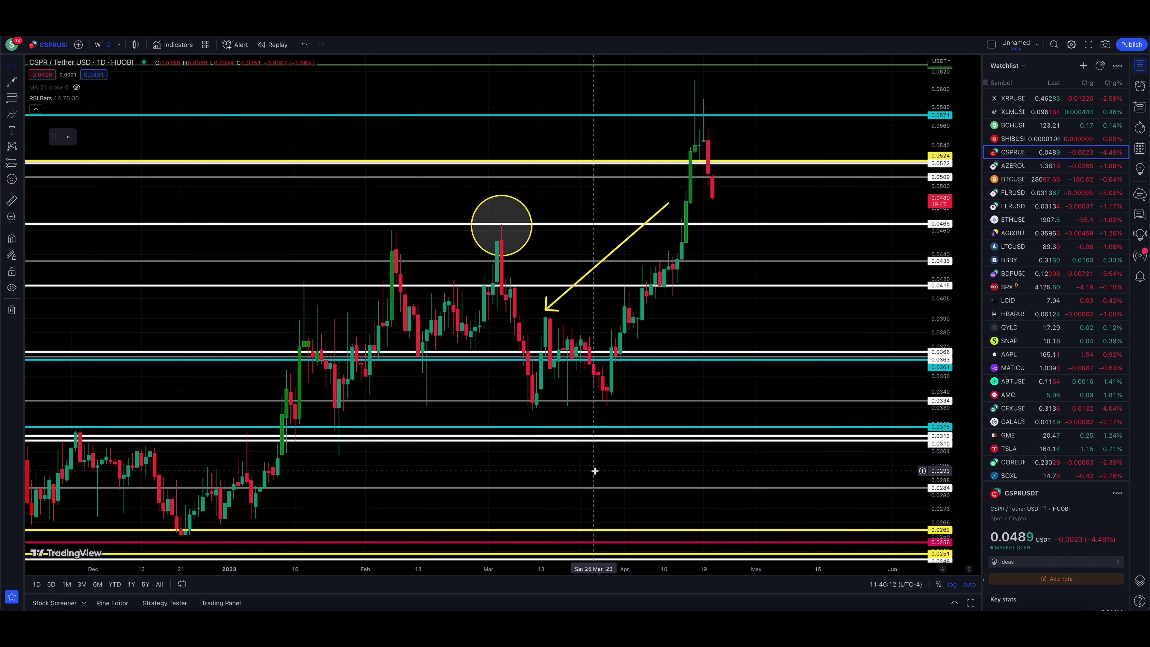
left_click(621, 244)
key("Delete")
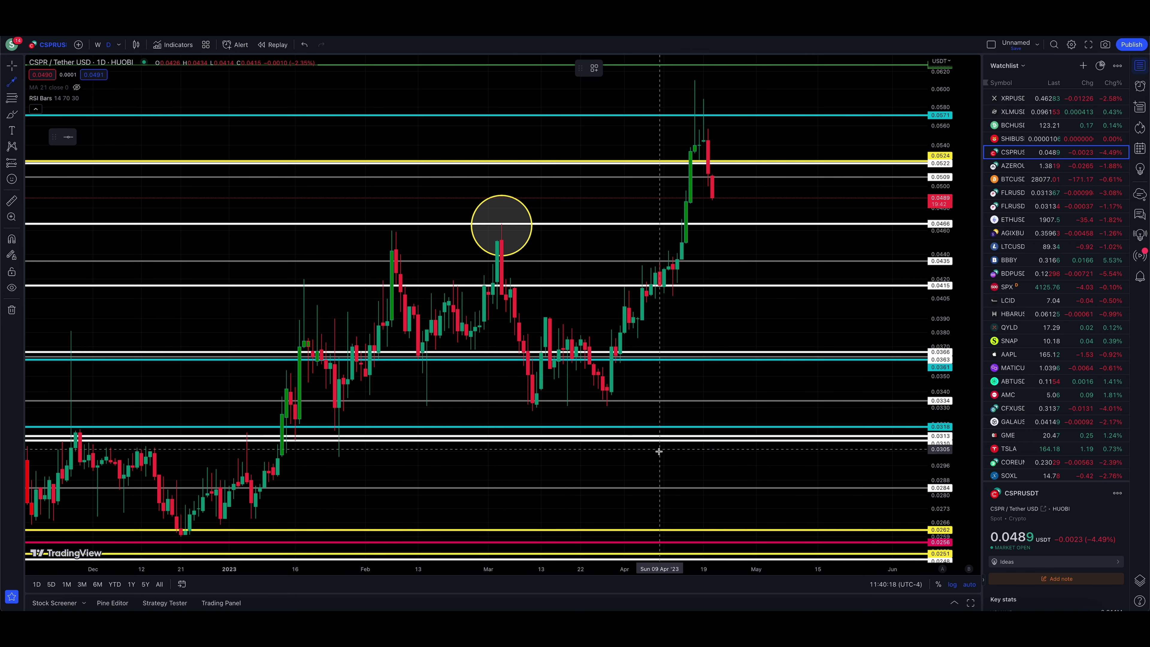
mouse_move(655, 471)
left_mouse_down()
mouse_move(606, 397)
mouse_move(599, 408)
mouse_move(561, 360)
mouse_move(526, 403)
mouse_move(550, 335)
mouse_move(615, 400)
mouse_move(698, 117)
mouse_move(647, 373)
mouse_move(573, 394)
mouse_move(588, 403)
mouse_move(567, 409)
mouse_move(608, 399)
mouse_move(534, 403)
mouse_move(616, 398)
mouse_move(532, 409)
mouse_move(606, 401)
mouse_move(725, 135)
mouse_move(668, 267)
mouse_move(638, 313)
mouse_move(625, 312)
mouse_move(642, 301)
mouse_move(688, 165)
mouse_move(695, 90)
mouse_move(712, 200)
mouse_move(668, 159)
mouse_move(699, 124)
mouse_move(724, 229)
mouse_move(700, 231)
left_mouse_up()
key("Escape")
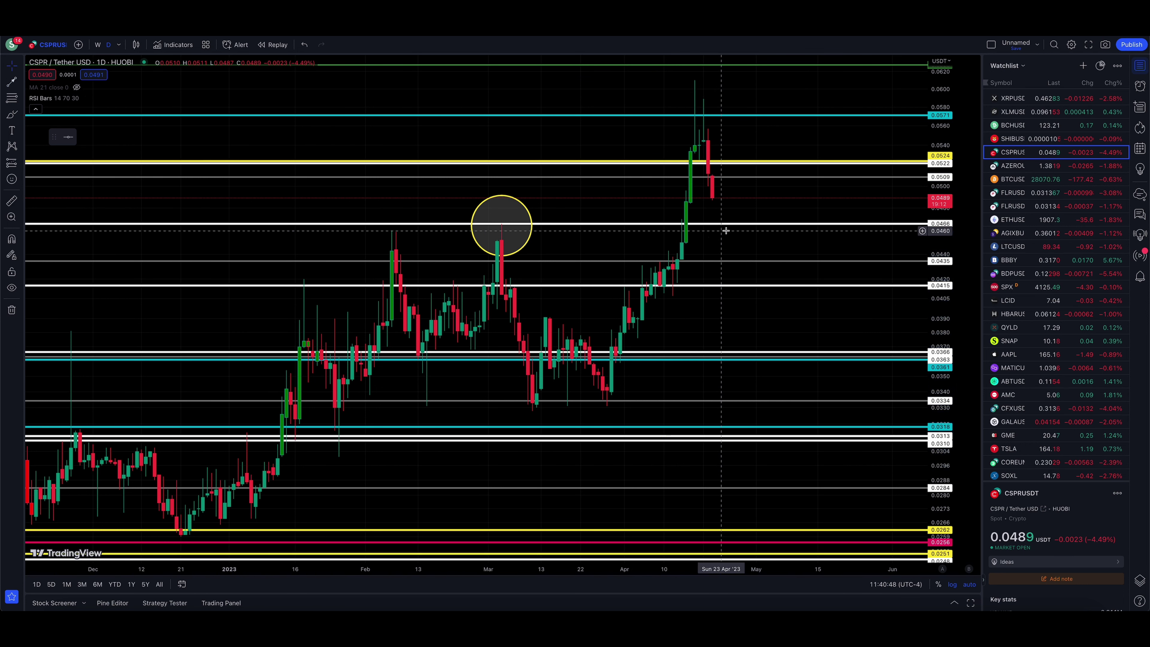
- Reopen the XRPUSD chart and point an arrow from about 0.403 up to the support level near 0.430
left_click(1018, 112)
left_click(1018, 97)
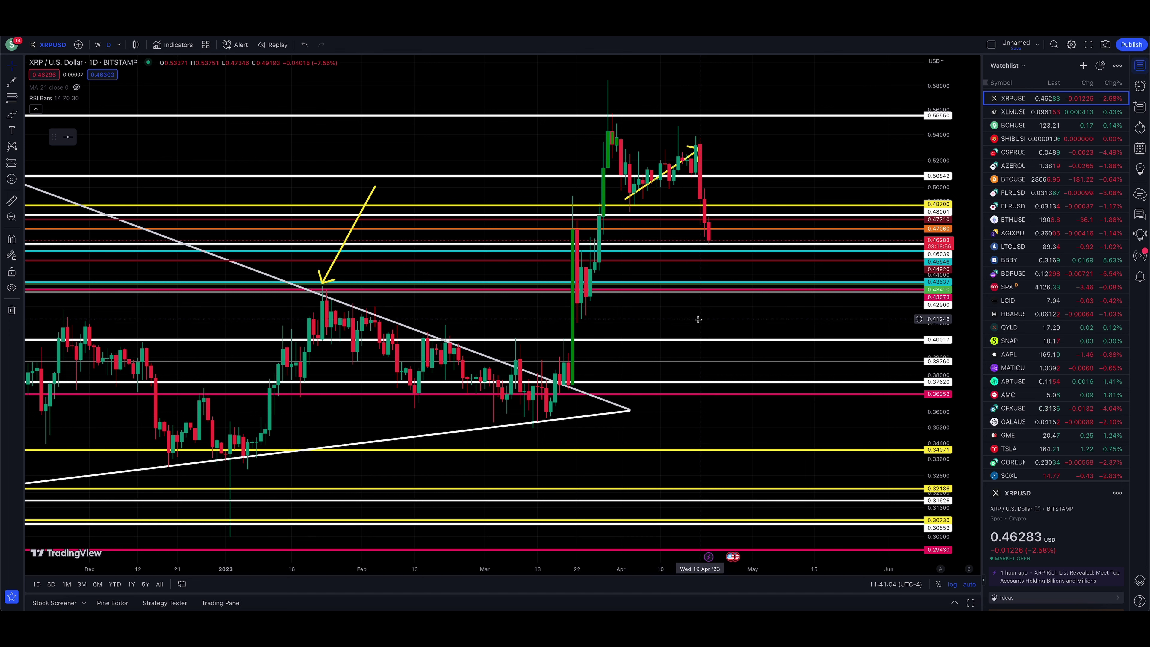
left_click(11, 85)
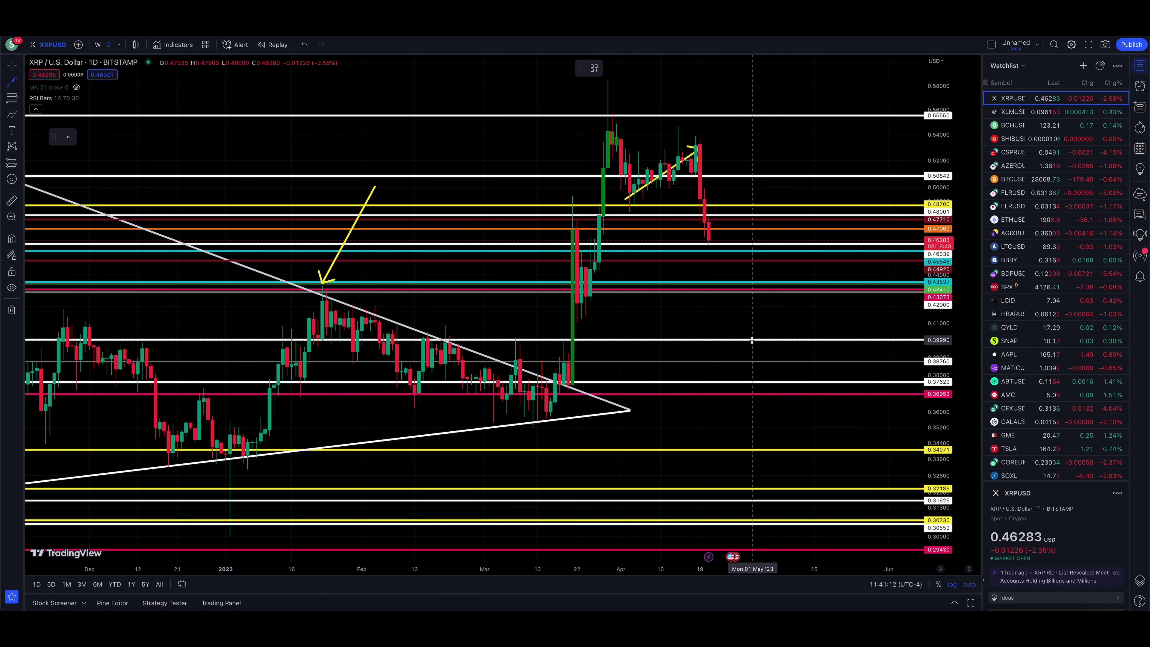
mouse_move(739, 333)
left_mouse_down()
mouse_move(732, 272)
mouse_move(689, 209)
mouse_move(723, 270)
mouse_move(698, 261)
mouse_move(720, 291)
mouse_move(711, 318)
mouse_move(727, 278)
mouse_move(726, 293)
mouse_move(584, 281)
mouse_move(580, 299)
mouse_move(515, 306)
mouse_move(322, 285)
mouse_move(698, 288)
mouse_move(715, 267)
left_mouse_up()
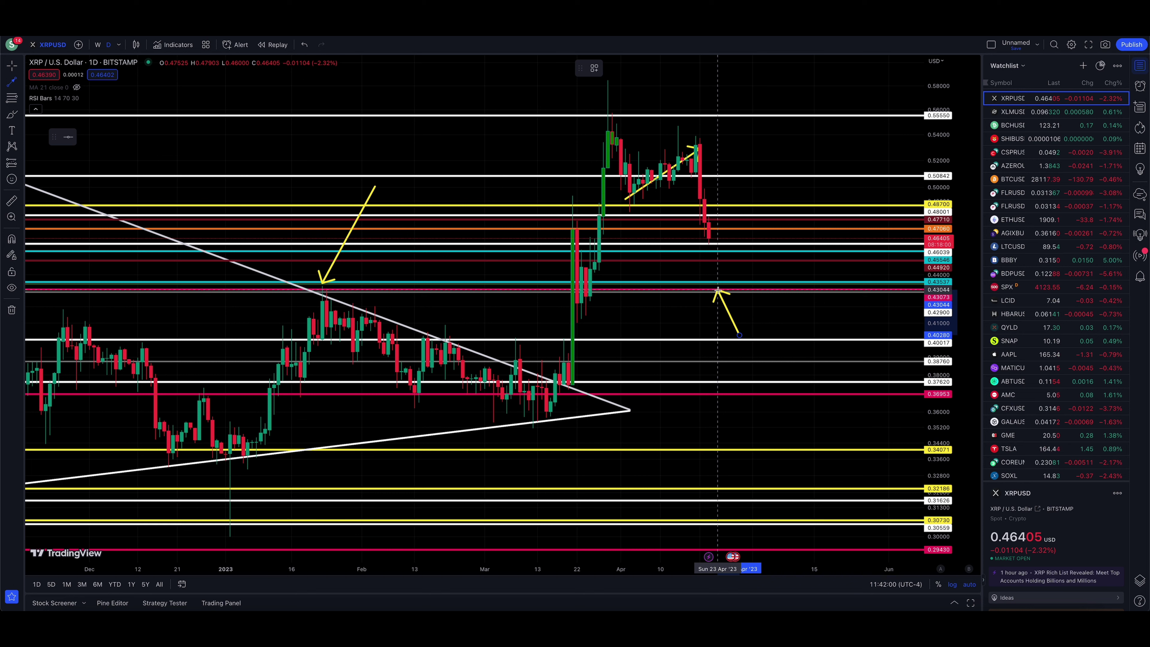
- Delete the temporary arrow pointing at the 0.430 support and widen the XRPUSD chart to show price action back to late September
key("Delete")
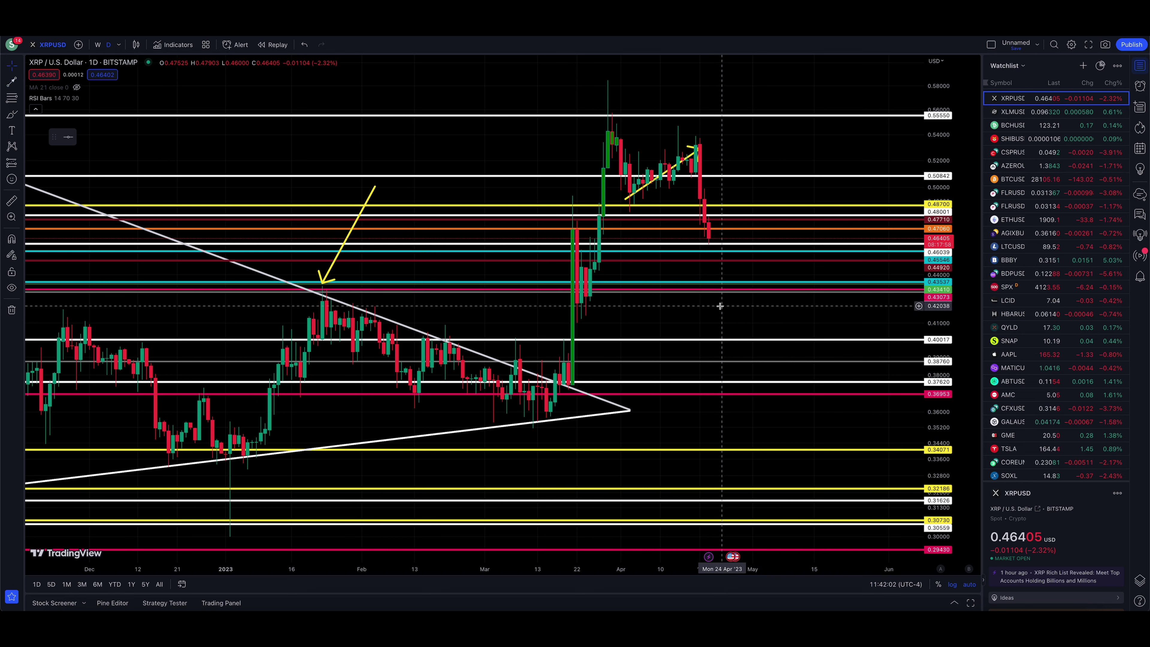
scroll(720, 308, "down", 2)
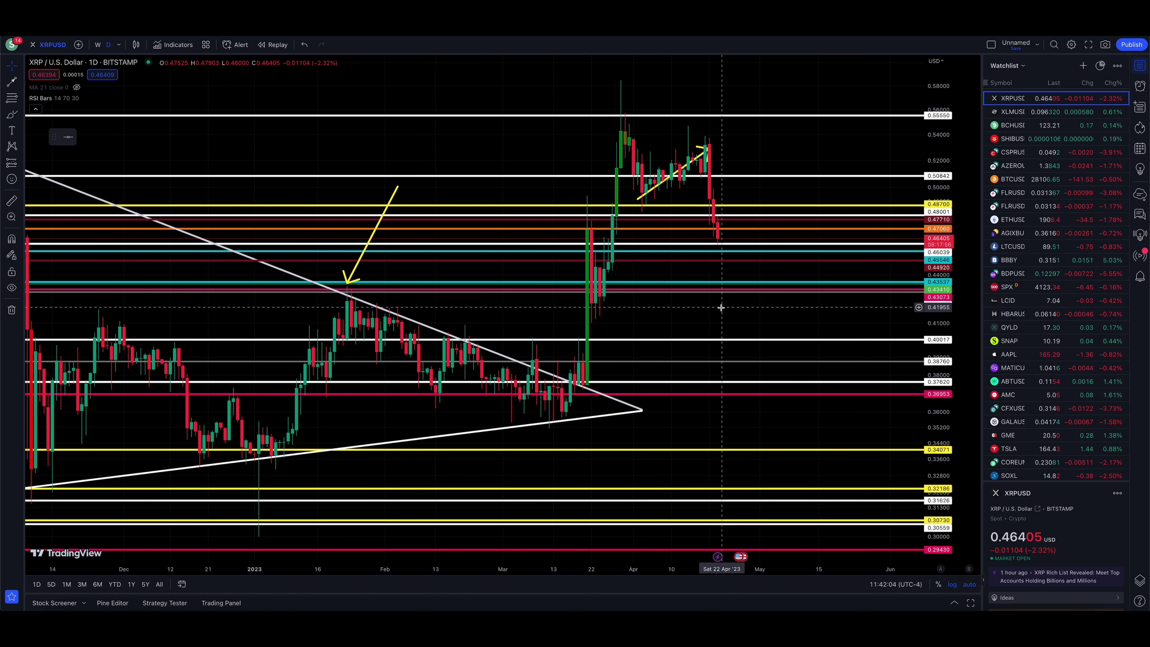
scroll(720, 307, "down", 1)
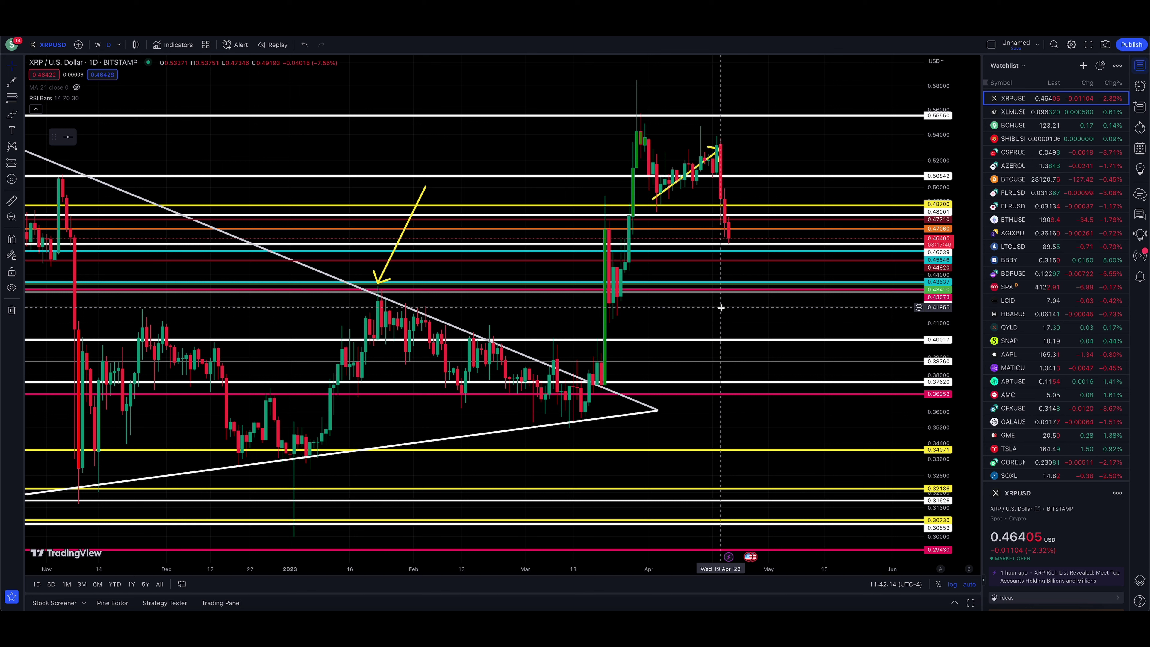
scroll(721, 307, "down", 3)
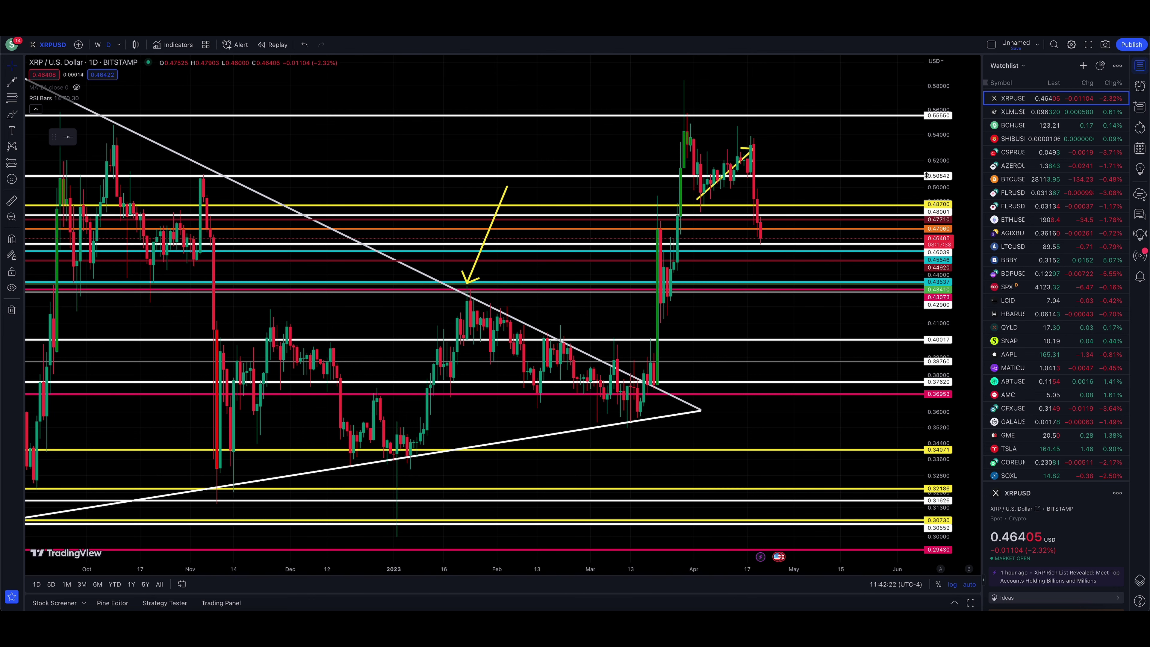
left_click_drag(933, 155, 931, 196)
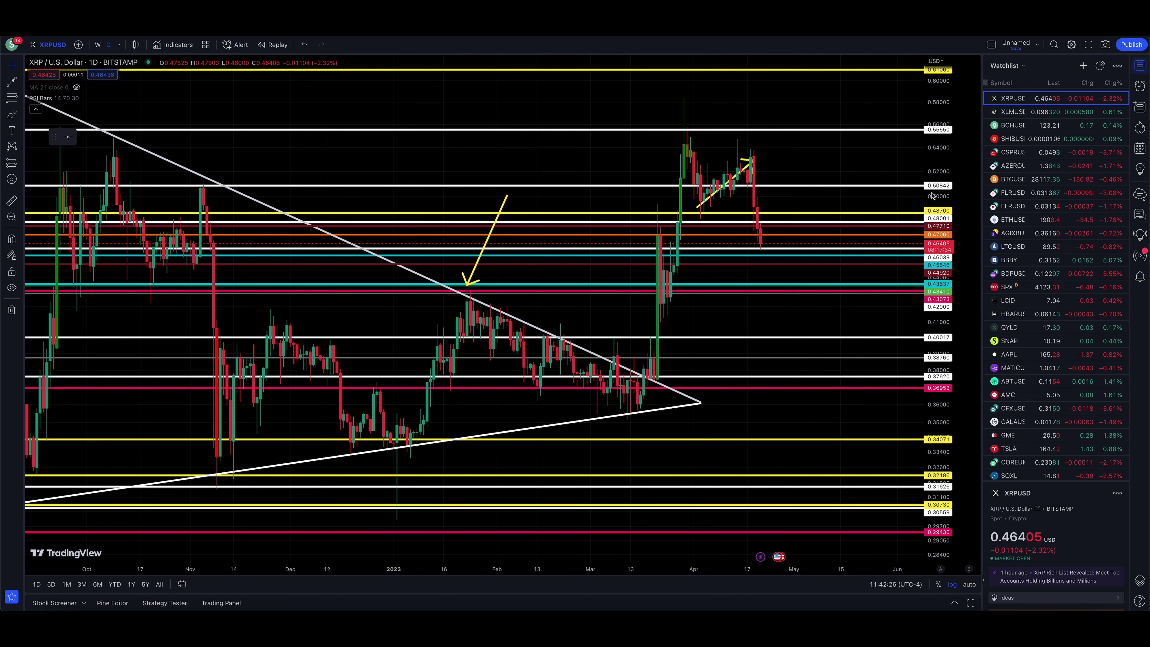
- Open the BTCUSD chart and point a temporary arrow from about 22,714 up to the support levels near 25,877
left_click(1016, 180)
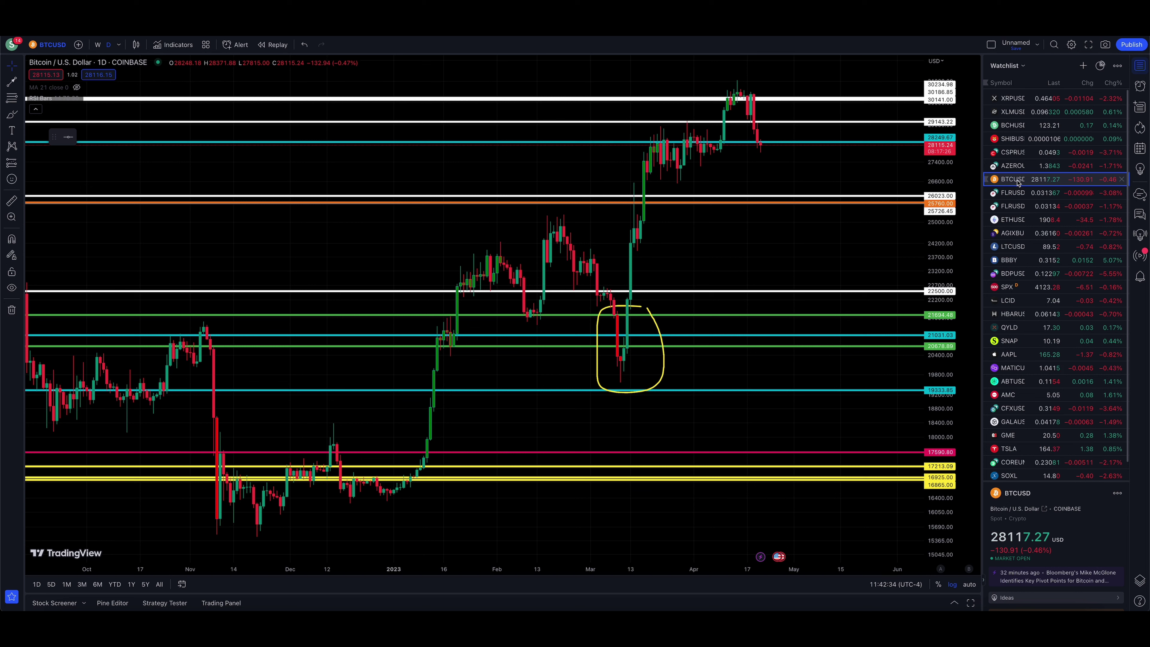
left_click(10, 82)
mouse_move(814, 284)
left_mouse_down()
mouse_move(811, 226)
mouse_move(779, 199)
left_mouse_up()
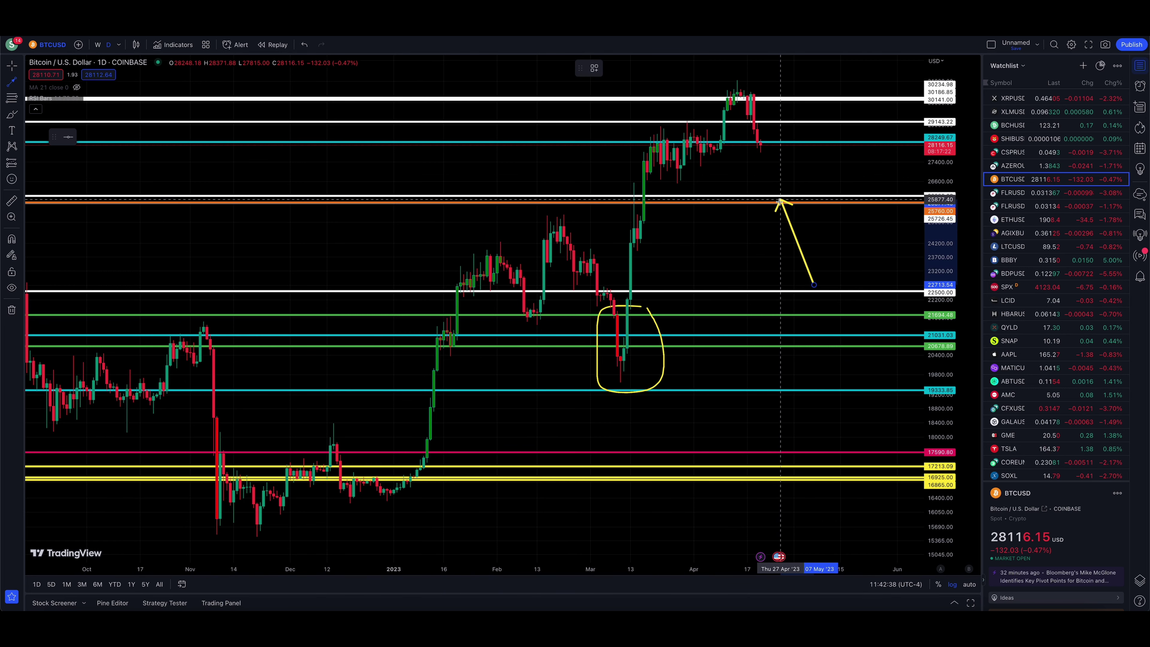
- Reopen the XRPUSD chart and brush over the swings from mid-March to the latest drop, adding an arch above the April highs
left_click(1024, 98)
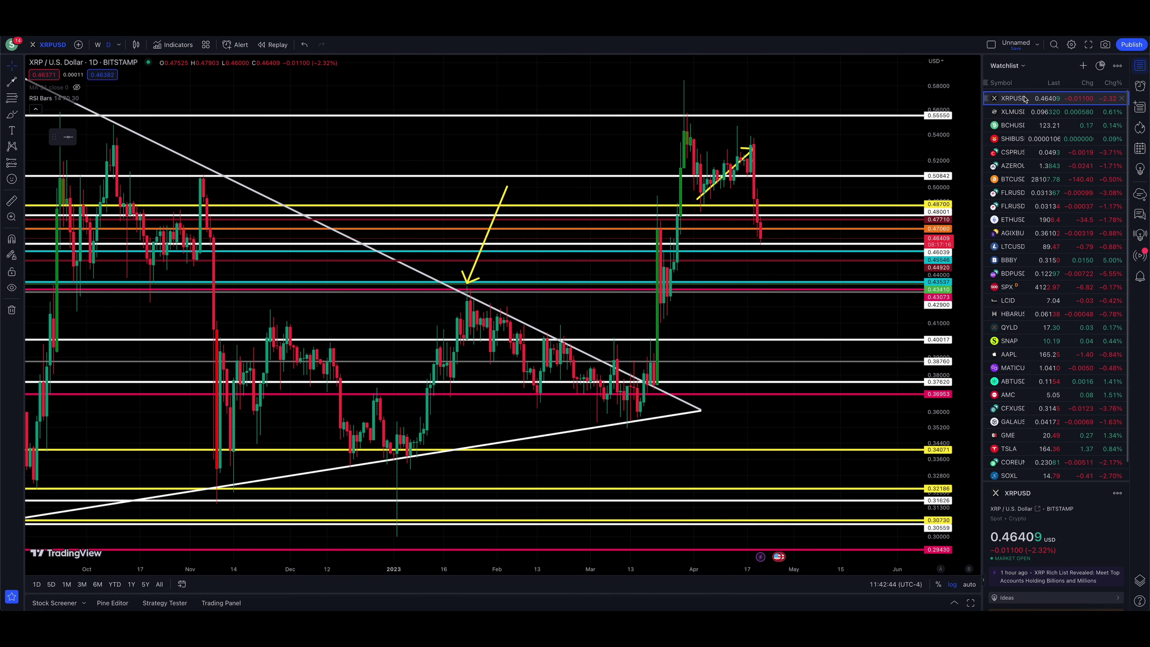
left_click_drag(942, 151, 942, 159)
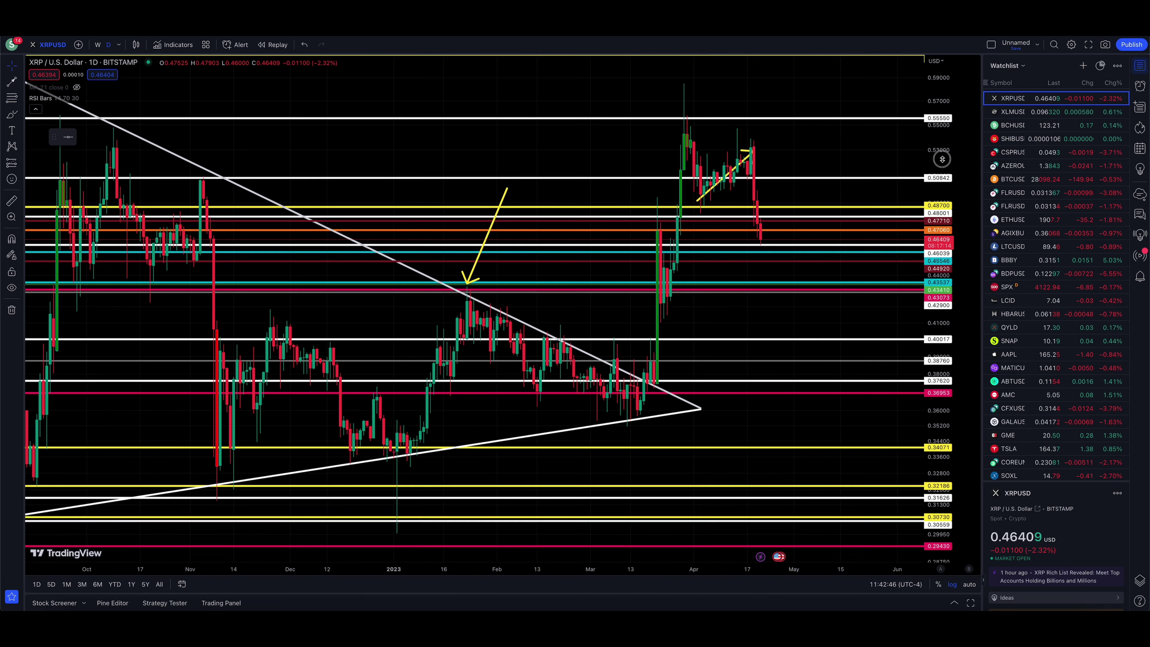
left_click_drag(873, 320, 871, 371)
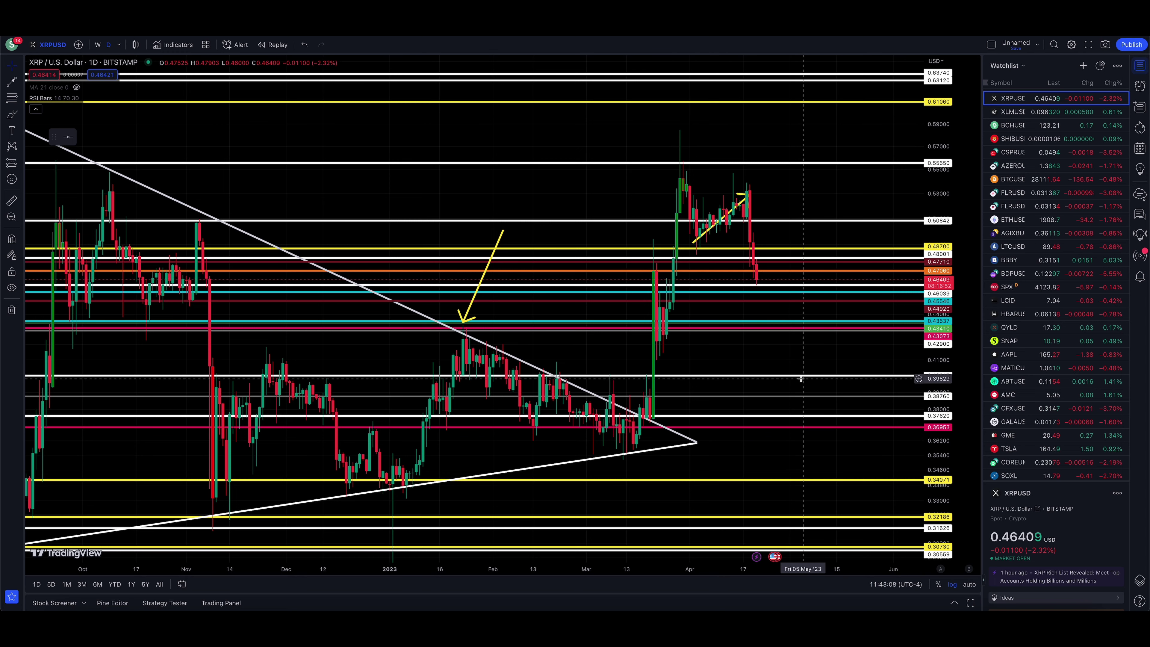
left_click_drag(790, 351, 795, 376)
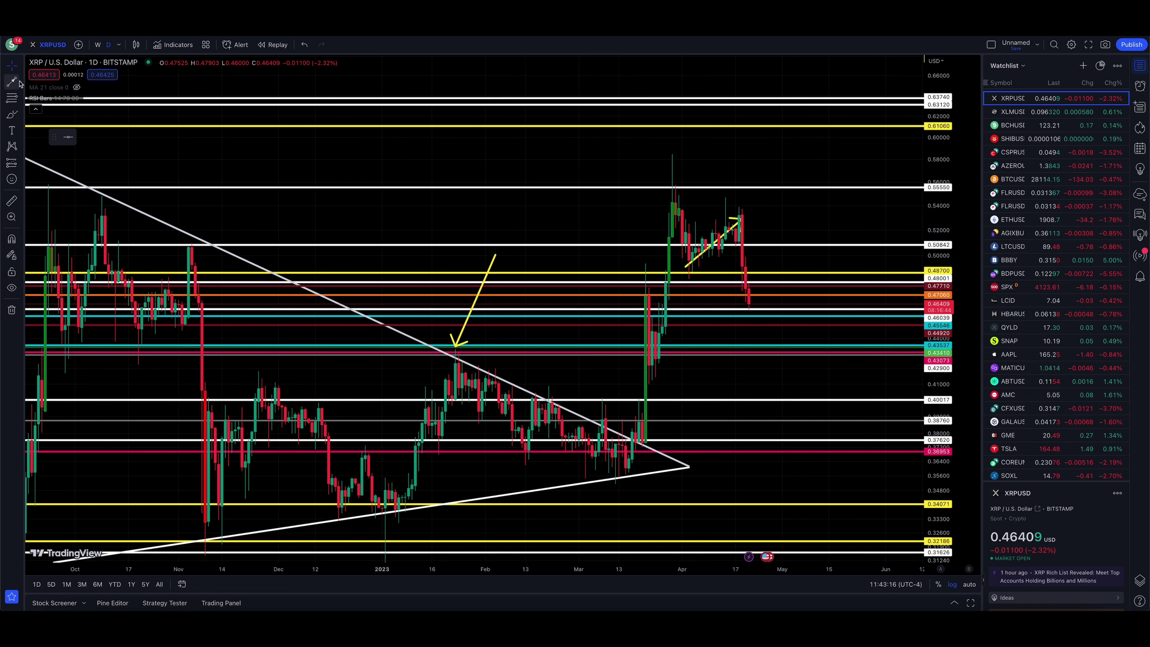
left_click(12, 113)
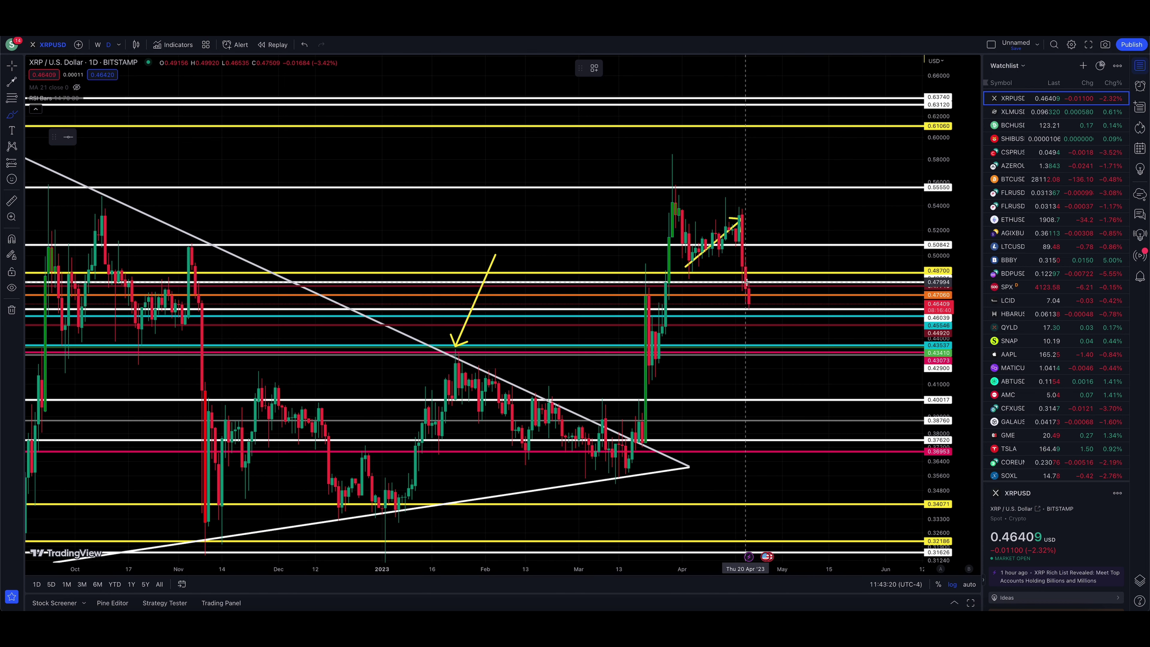
mouse_move(636, 431)
left_mouse_down()
mouse_move(644, 268)
mouse_move(669, 384)
mouse_move(674, 159)
mouse_move(694, 272)
left_mouse_up()
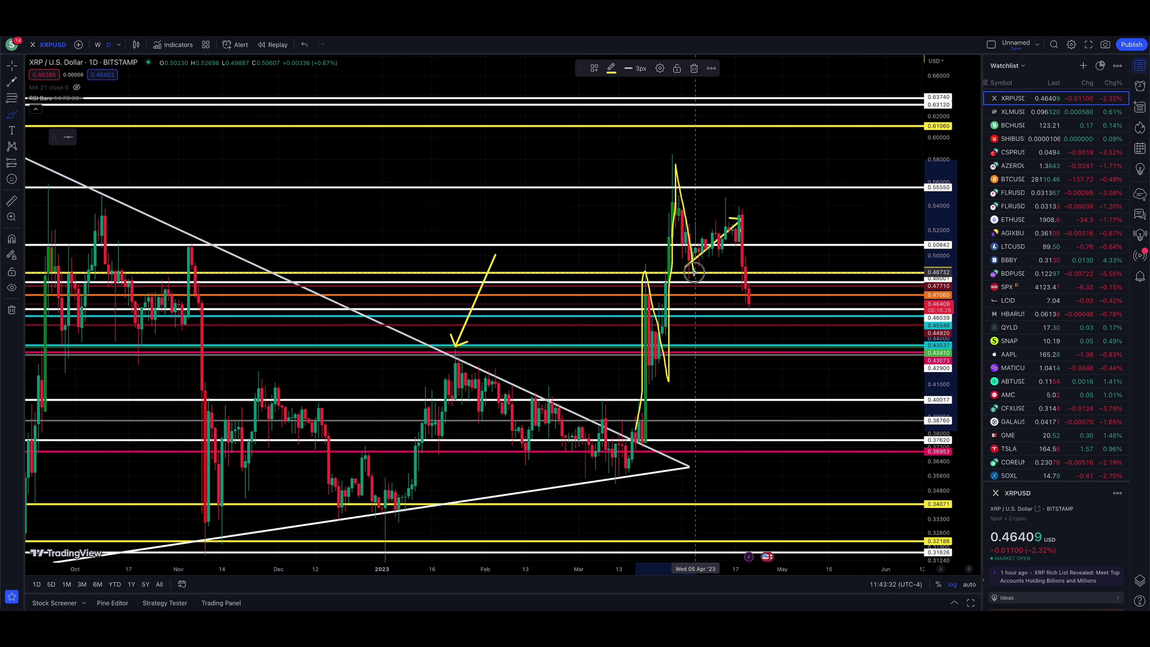
mouse_move(694, 272)
left_mouse_down()
mouse_move(735, 207)
mouse_move(724, 199)
mouse_move(732, 212)
mouse_move(744, 184)
mouse_move(771, 319)
left_mouse_up()
mouse_move(633, 178)
left_mouse_down()
mouse_move(682, 149)
mouse_move(763, 165)
mouse_move(797, 203)
left_mouse_up()
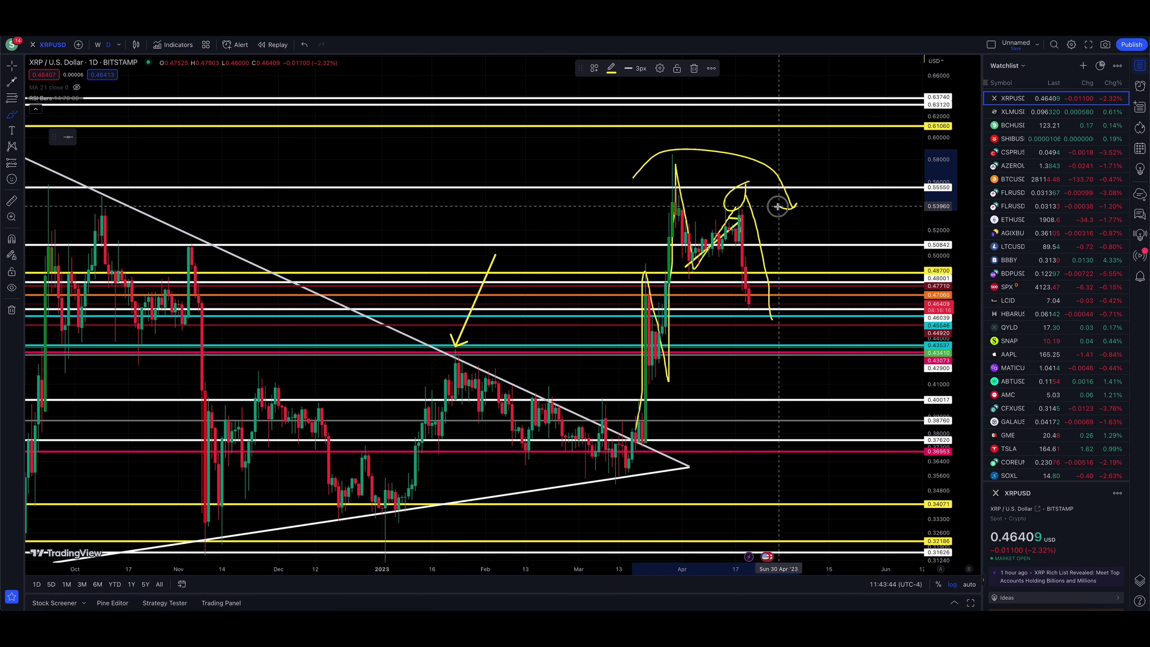
- Delete the arch and all the brush strokes tracing XRP's March and April swings
key("Delete")
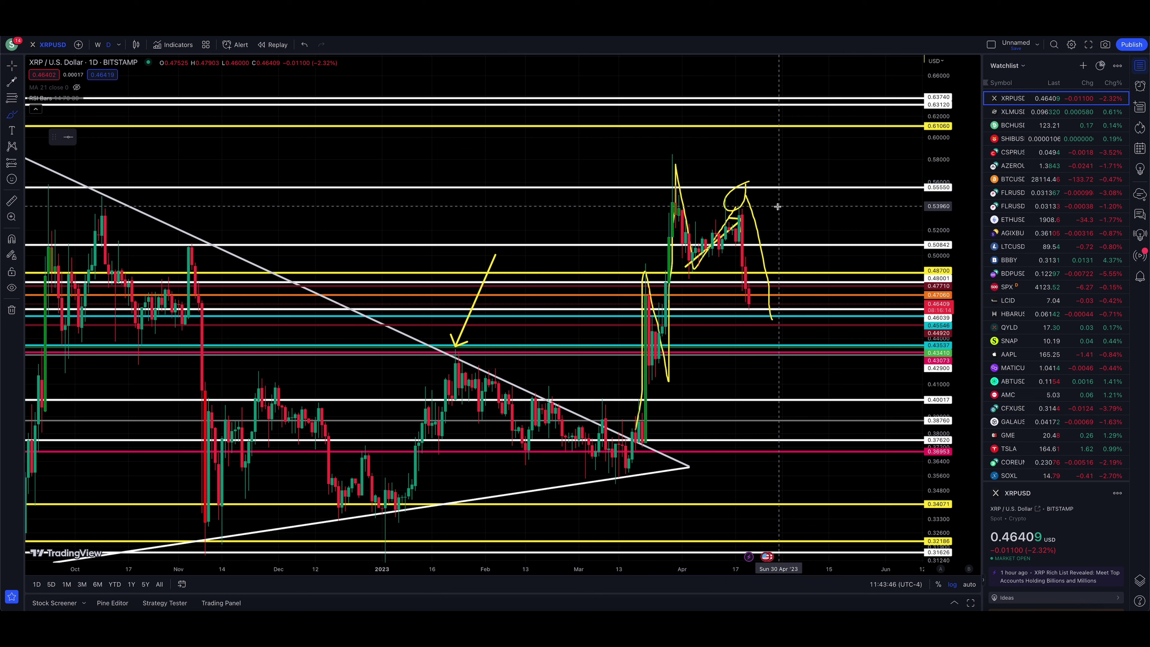
left_click(8, 69)
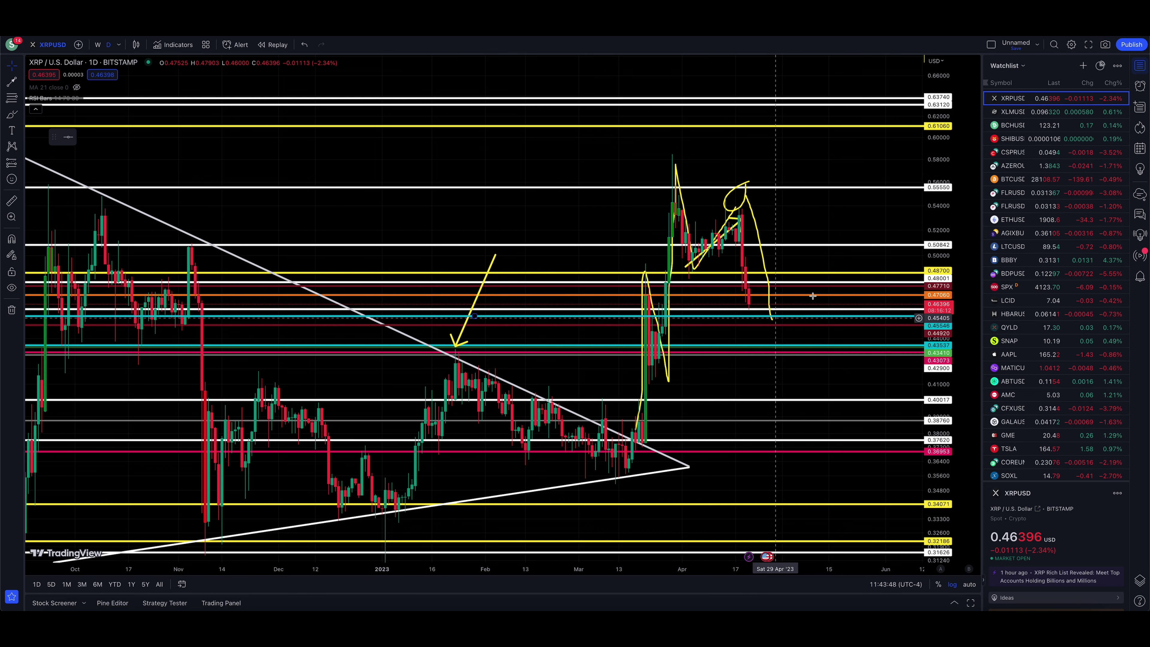
left_click(766, 265)
key("Delete")
left_click(744, 203)
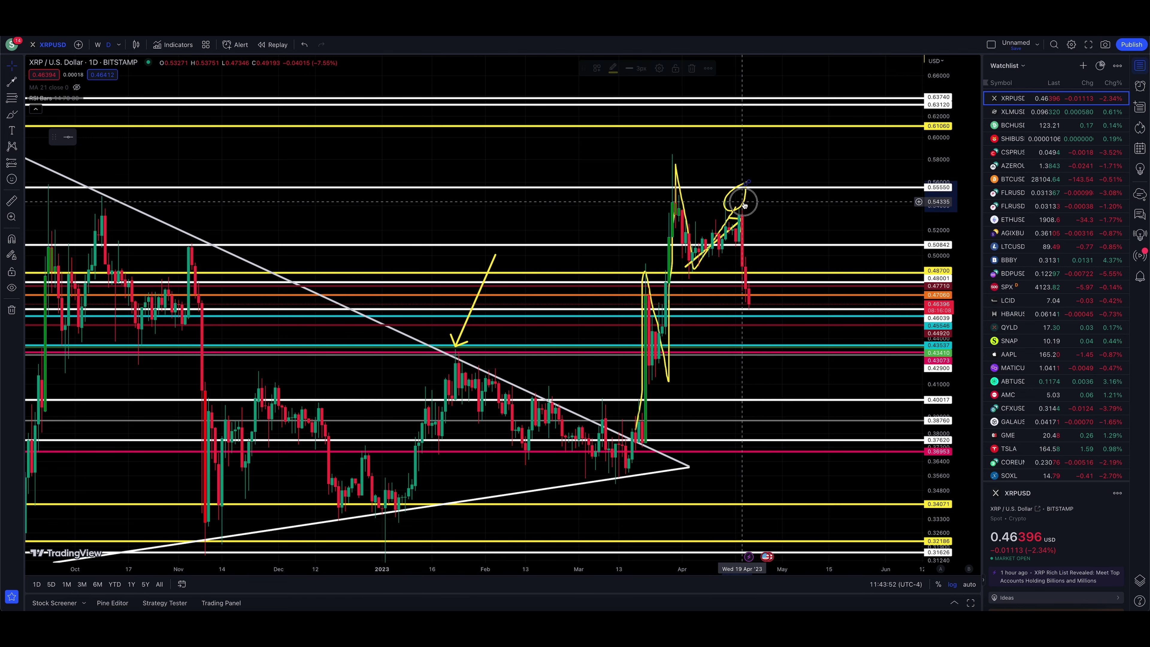
key("Delete")
scroll(734, 211, "right", 3)
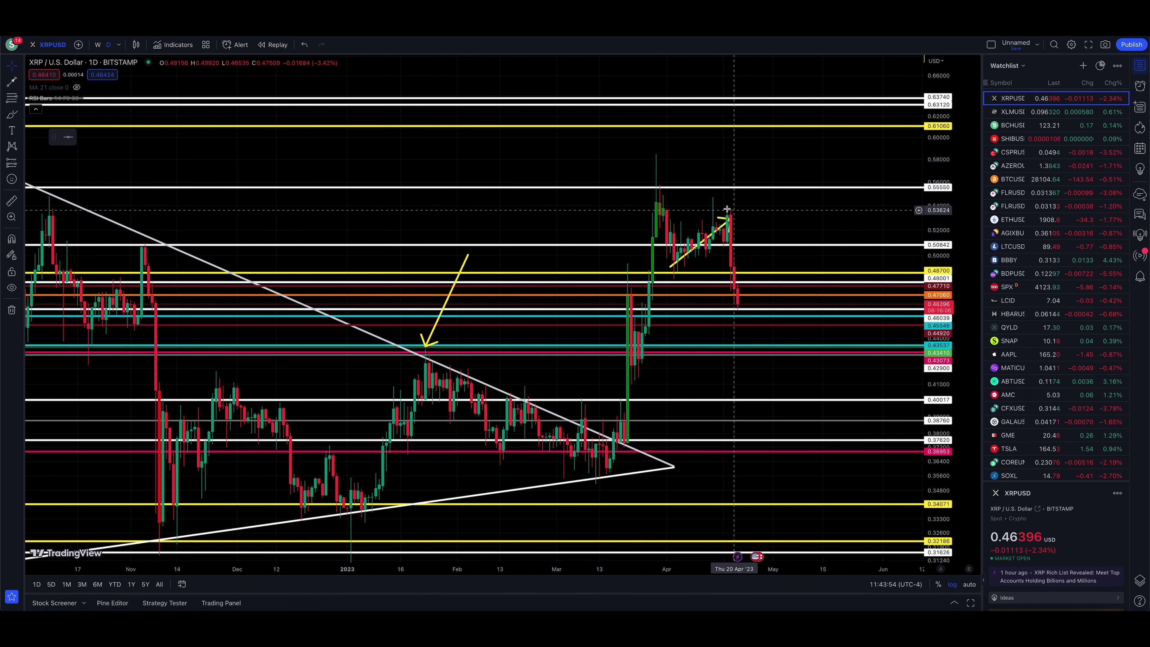
- Brush a projected XRP bounce from about 0.463 to 0.521, a pullback to 0.488 and a further rise, and remove the strokes
left_click(12, 114)
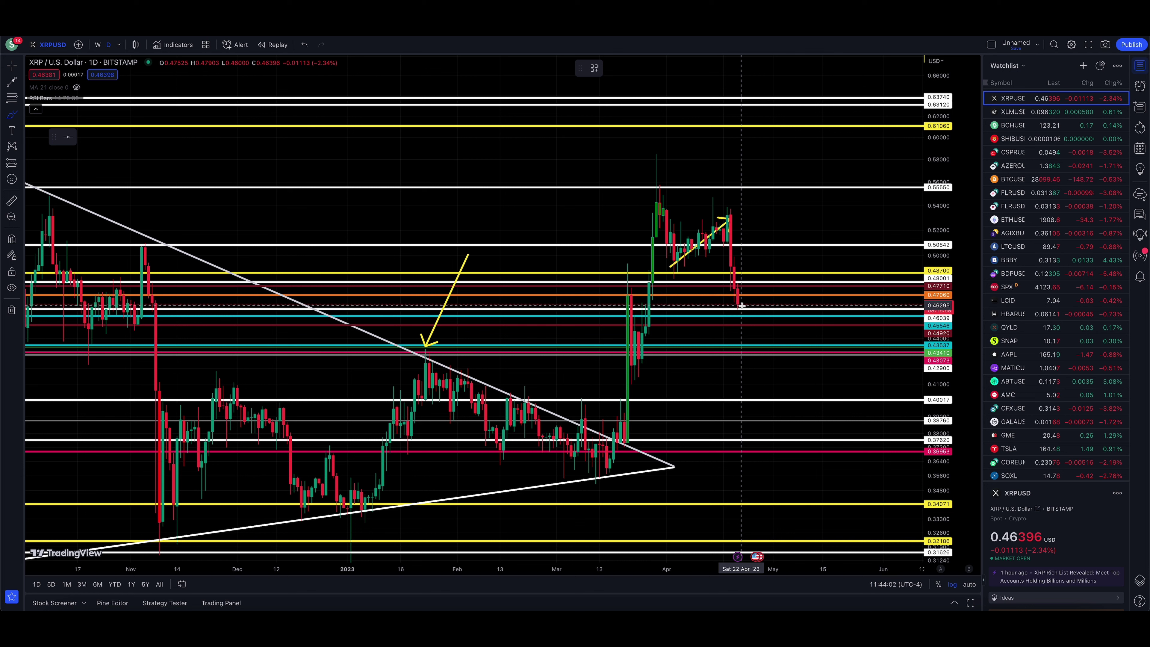
left_click_drag(741, 306, 759, 238)
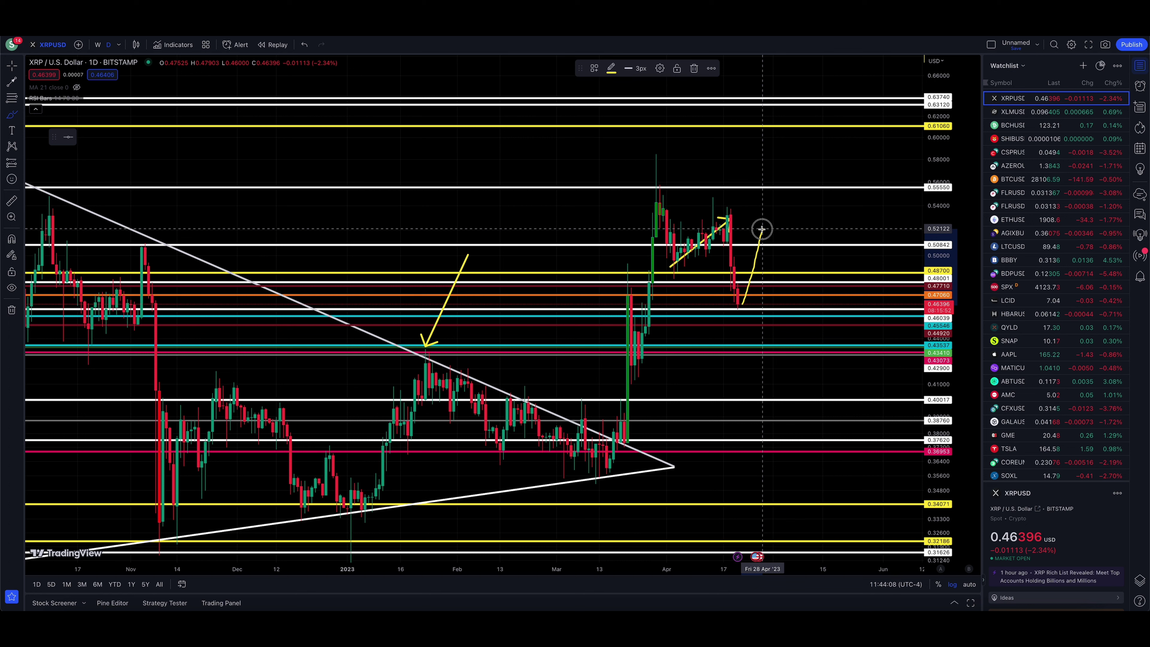
left_click_drag(762, 229, 780, 272)
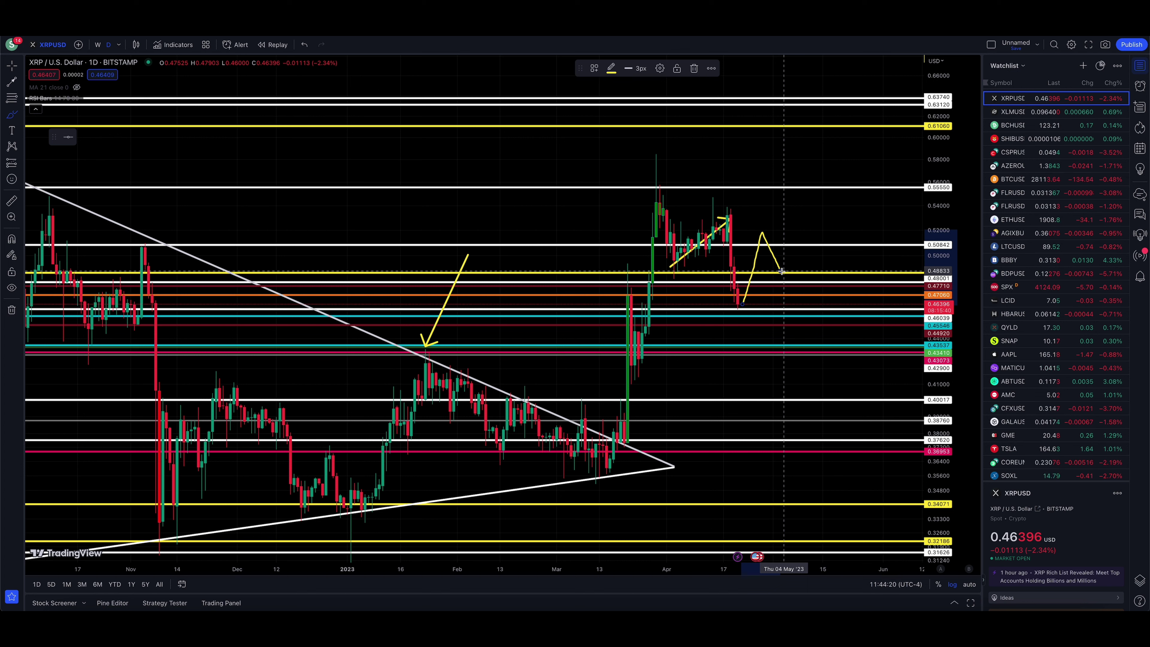
left_click_drag(781, 271, 807, 86)
key("ctrl+z")
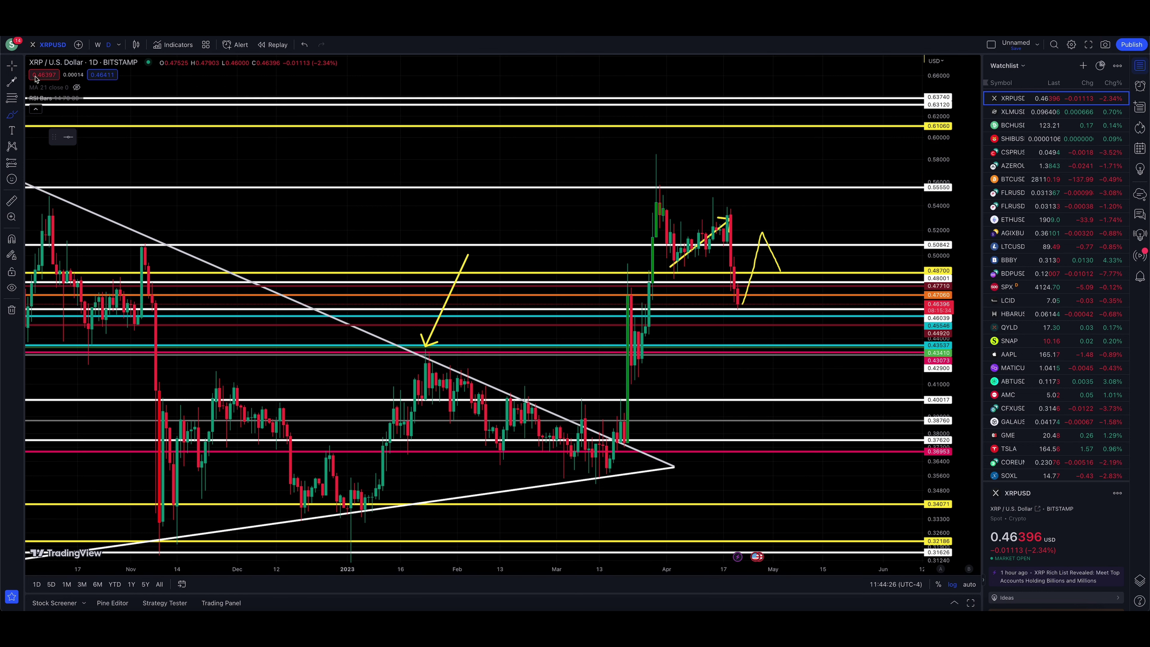
left_click(13, 66)
left_click(775, 257)
key("Delete")
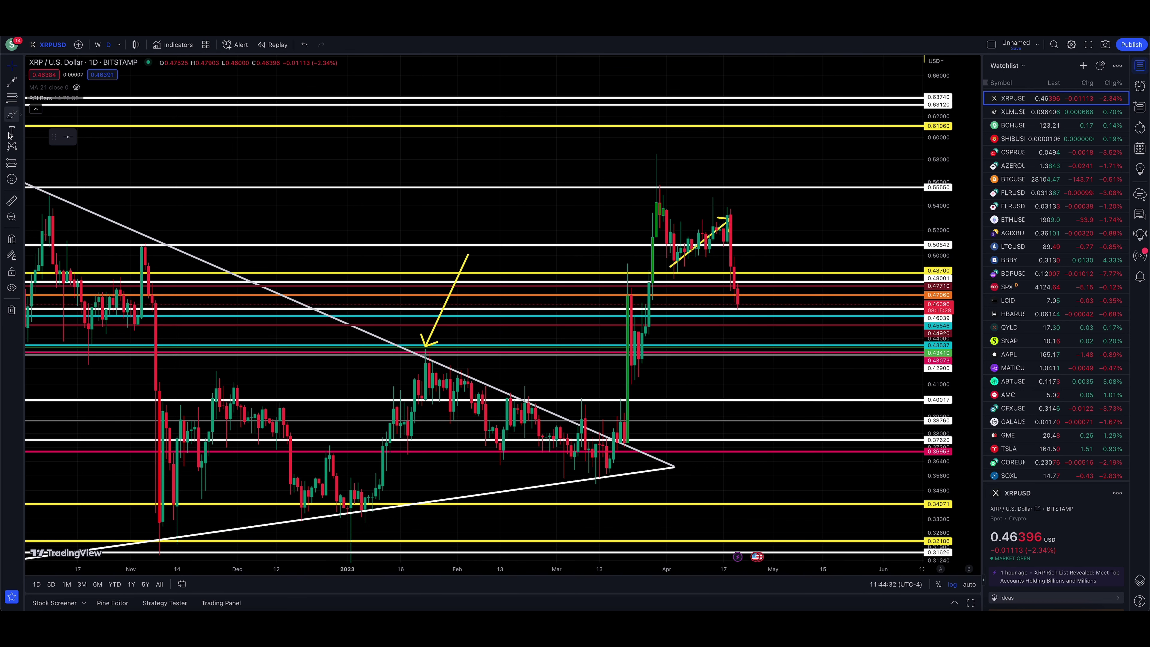
- Brush a temporary XRP rally to about 0.58 with a pullback to 0.524, and a rounded bottom rising to about 0.494, deleting each
left_click(12, 117)
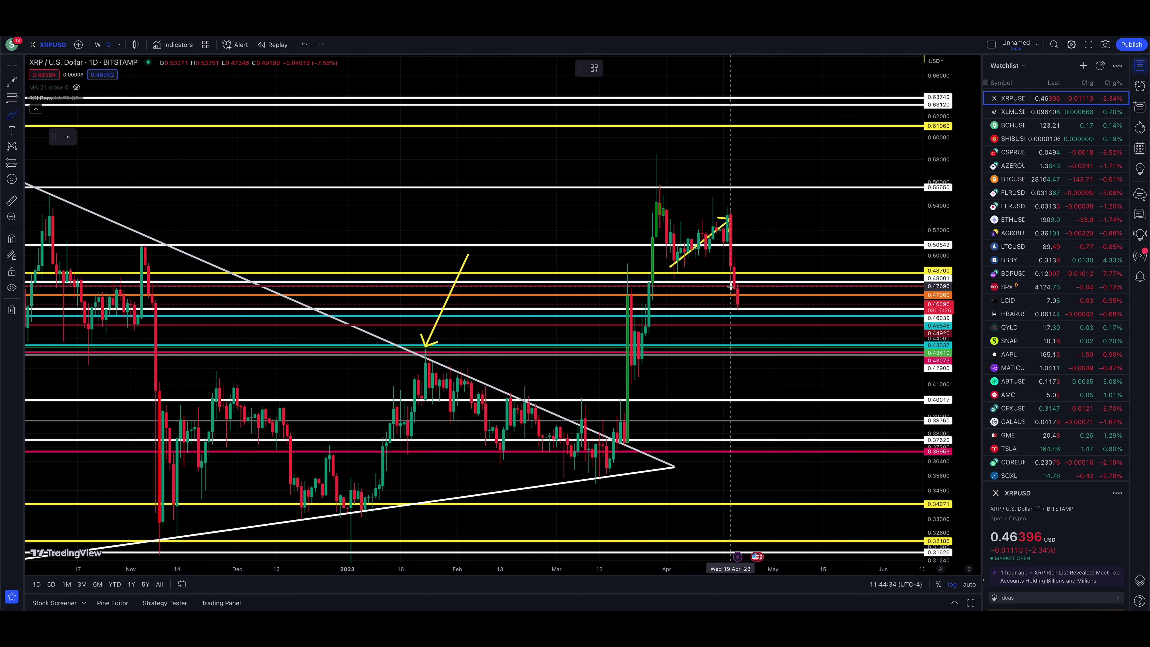
mouse_move(740, 307)
left_mouse_down()
mouse_move(755, 157)
mouse_move(780, 225)
left_mouse_up()
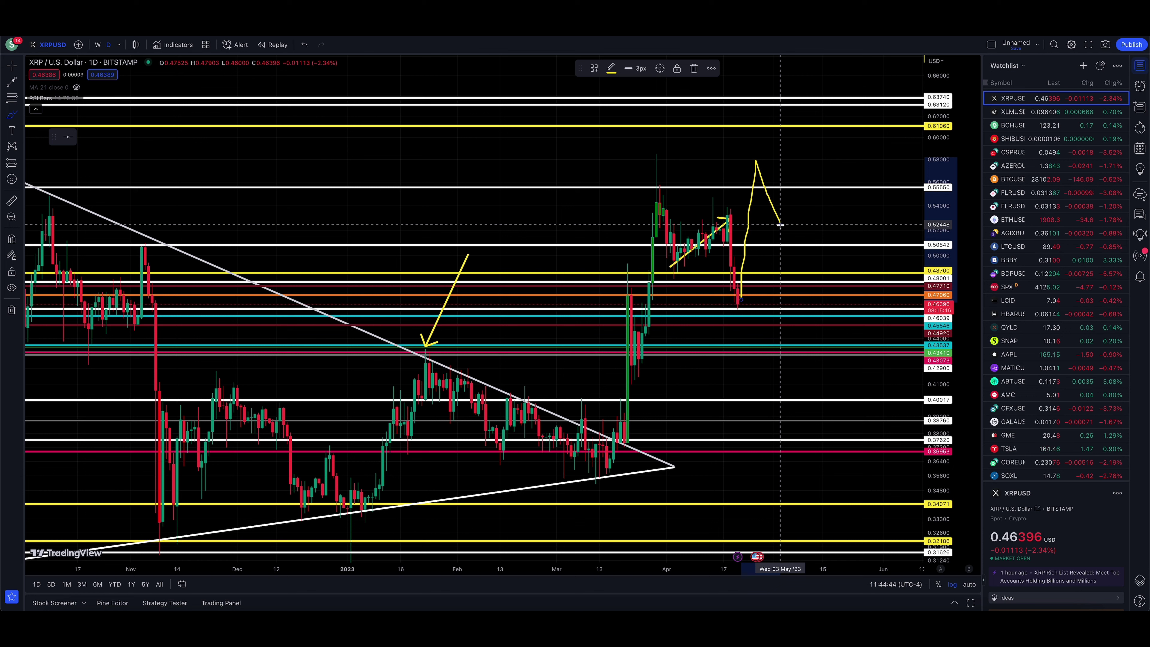
key("Delete")
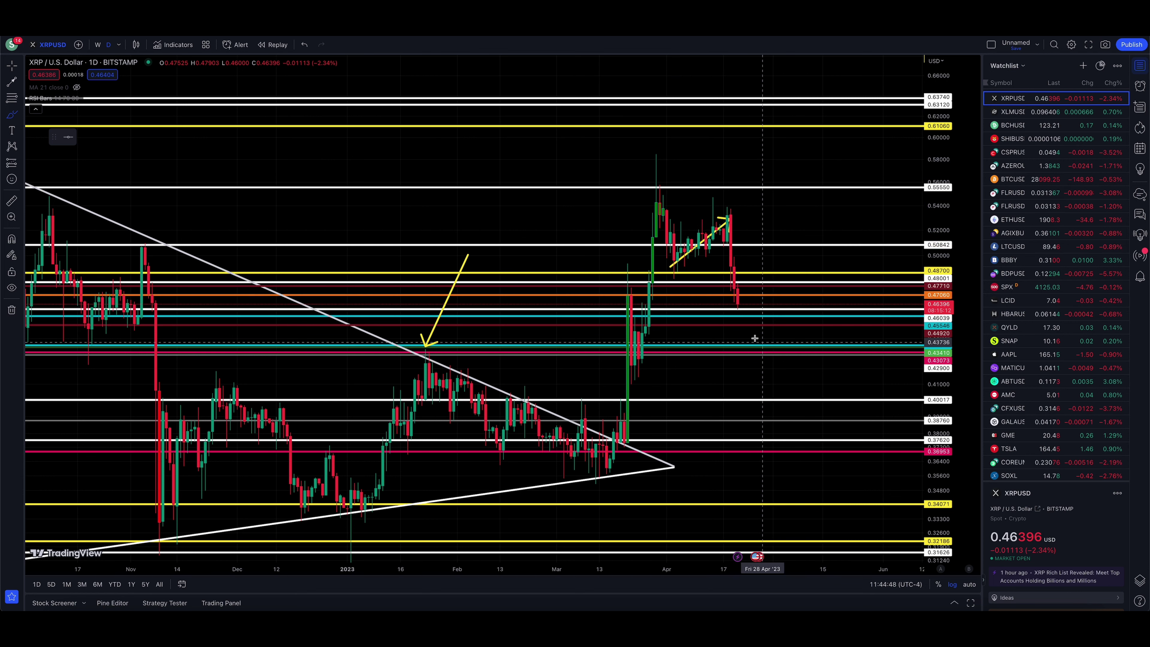
mouse_move(720, 302)
left_mouse_down()
mouse_move(738, 318)
mouse_move(768, 261)
mouse_move(781, 264)
left_mouse_up()
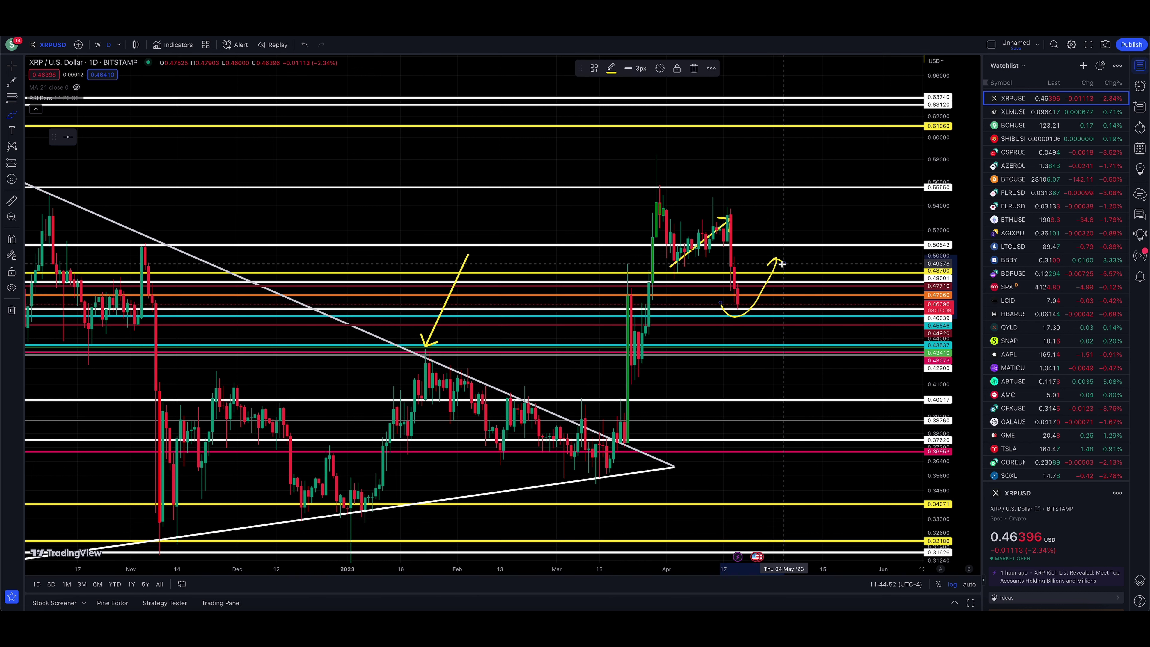
key("Delete")
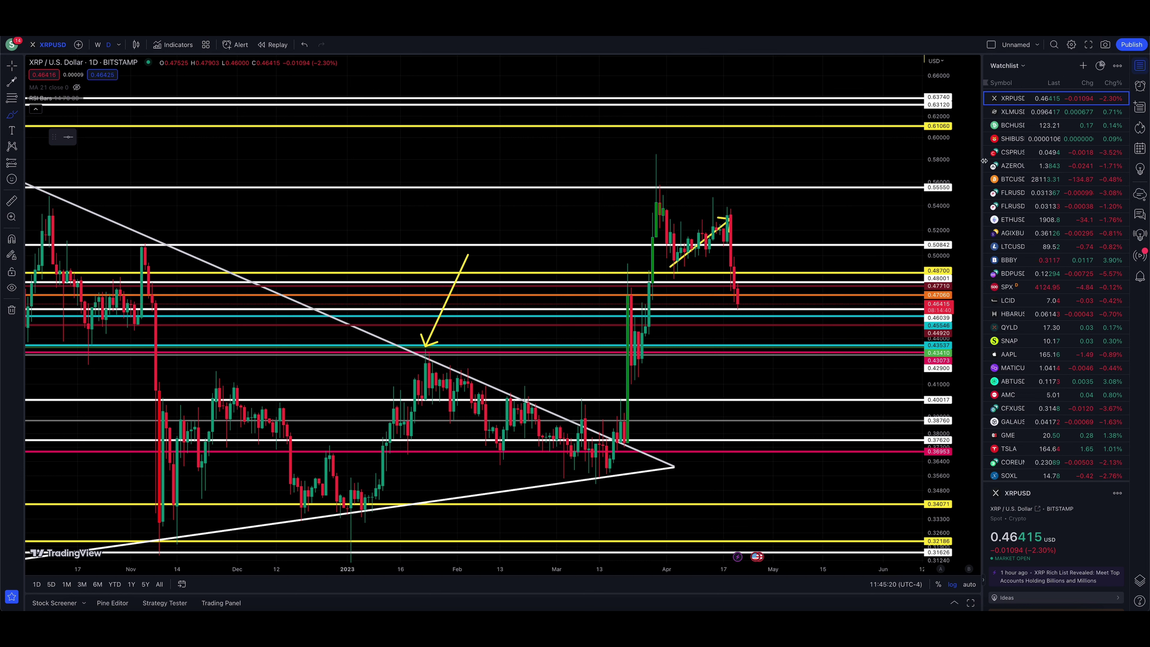
- Check the daily BTCUSD chart and return to the XRPUSD chart
left_click(1020, 178)
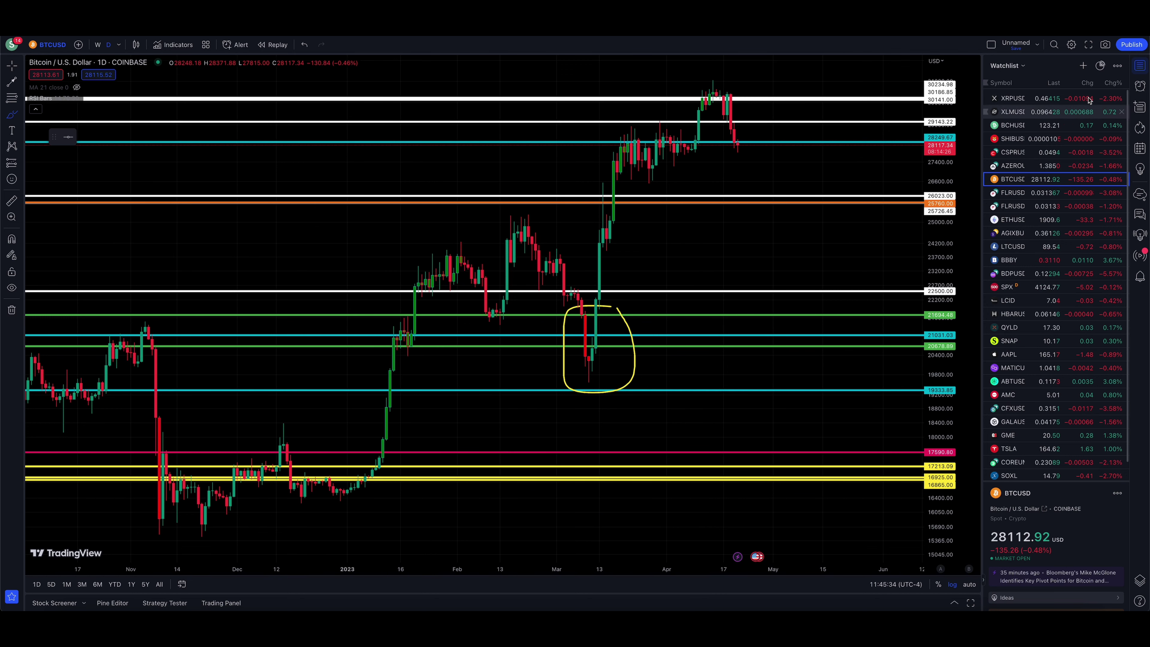
left_click(1020, 99)
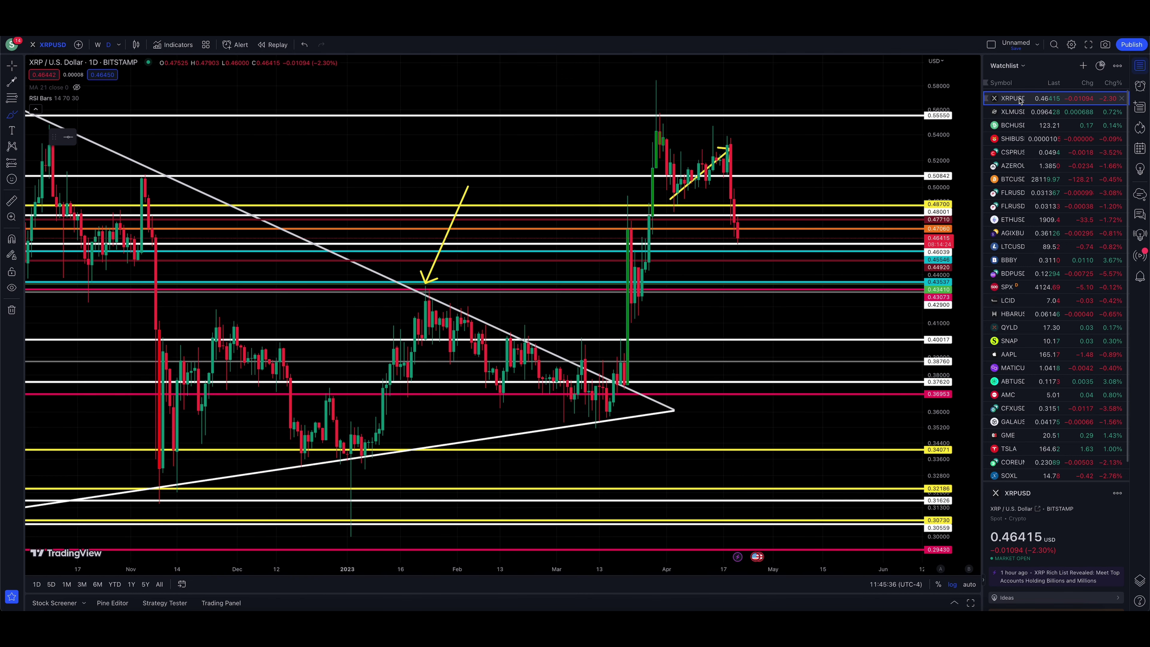